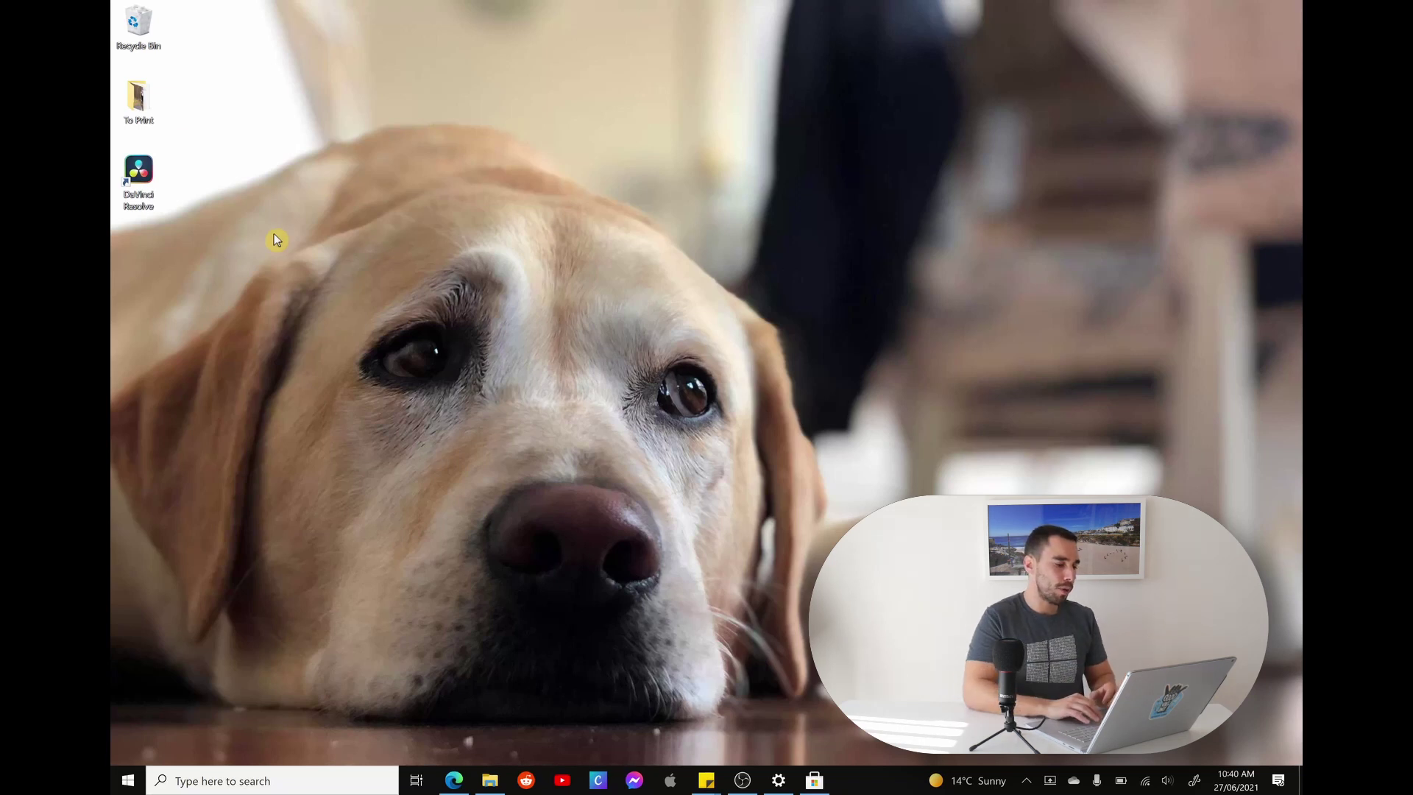
Search the Start menu for 'update' and open the Check for updates settings page.
left_click(122, 786)
left_click(122, 786)
left_click(122, 786)
type("update")
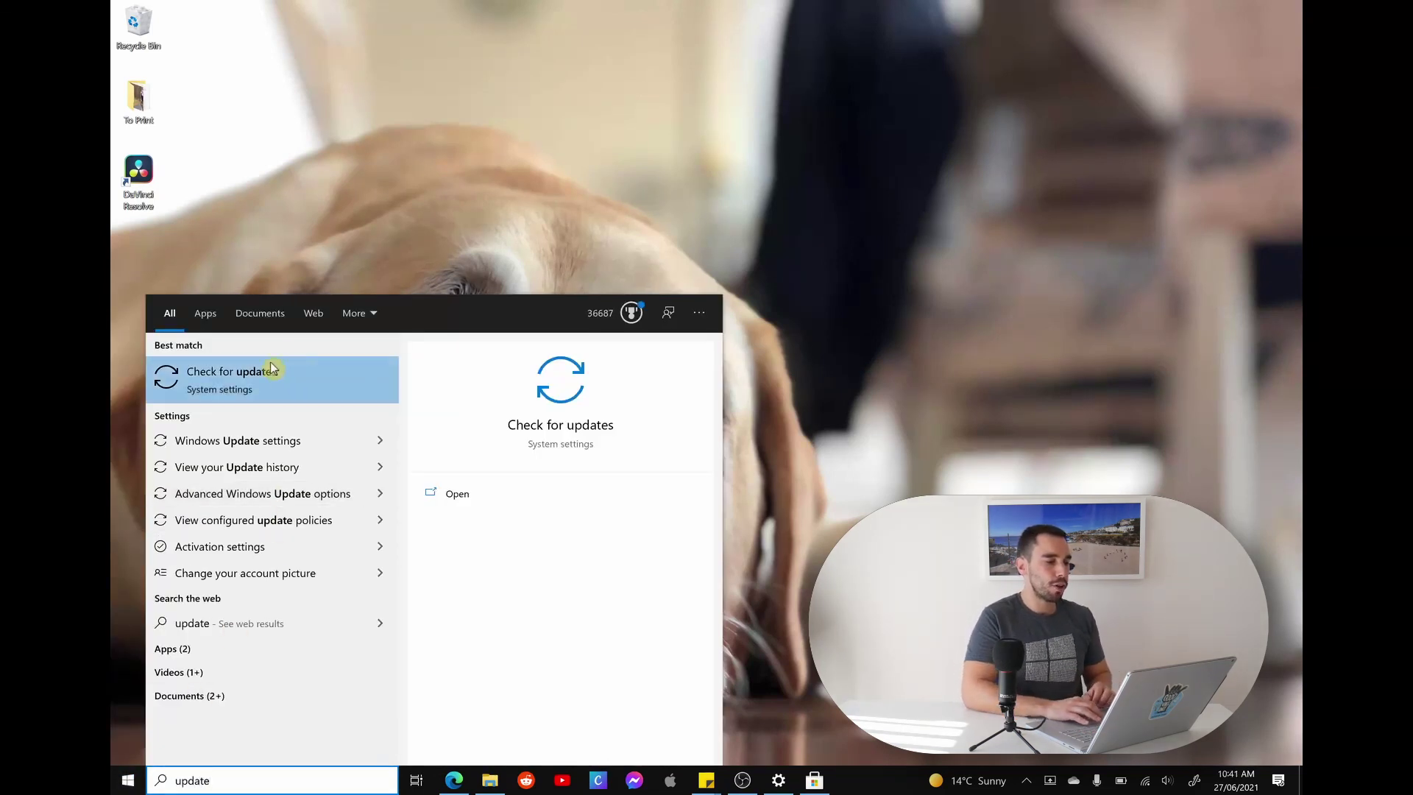
left_click(247, 377)
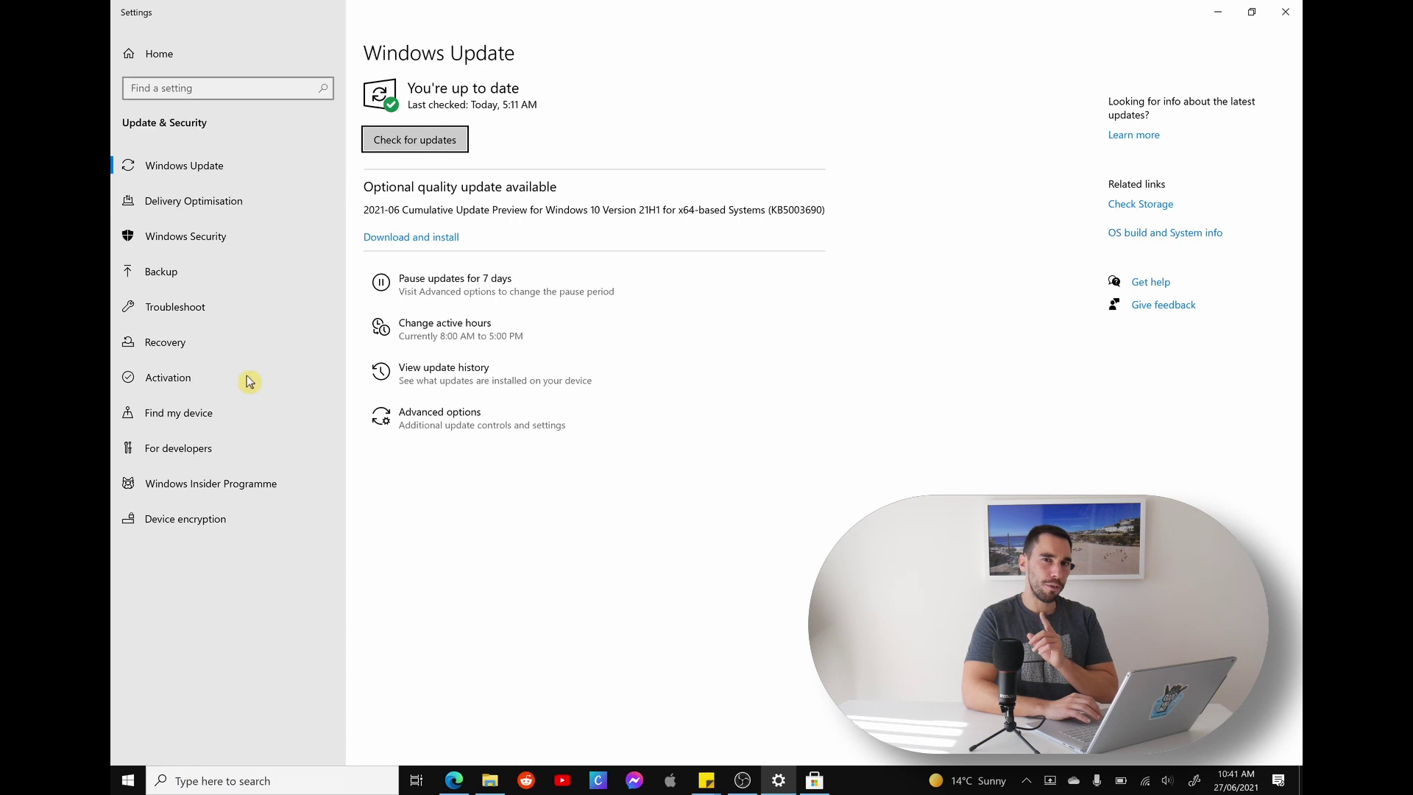
Check for updates and start downloading the optional Windows 10 and .NET cumulative update previews.
left_click(450, 142)
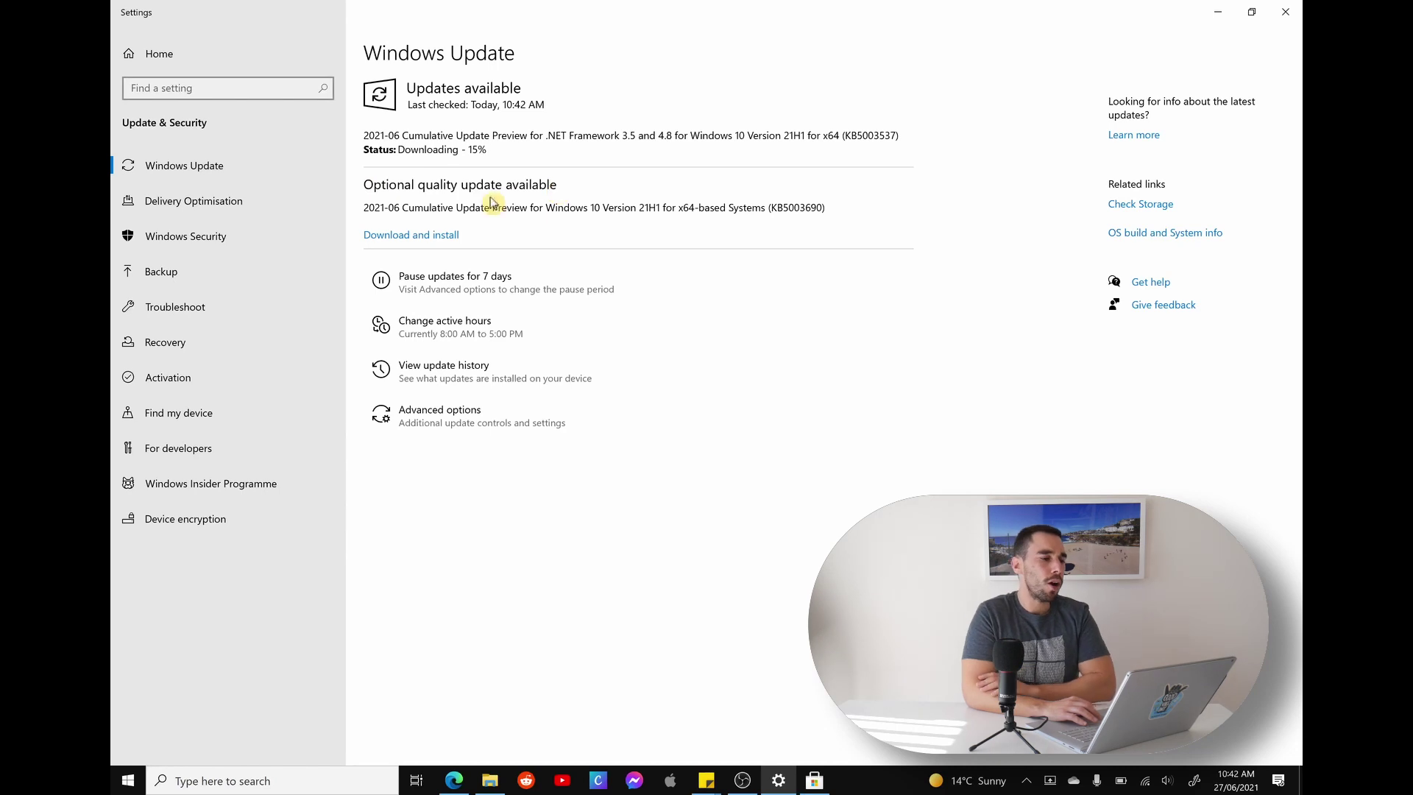
left_click(421, 235)
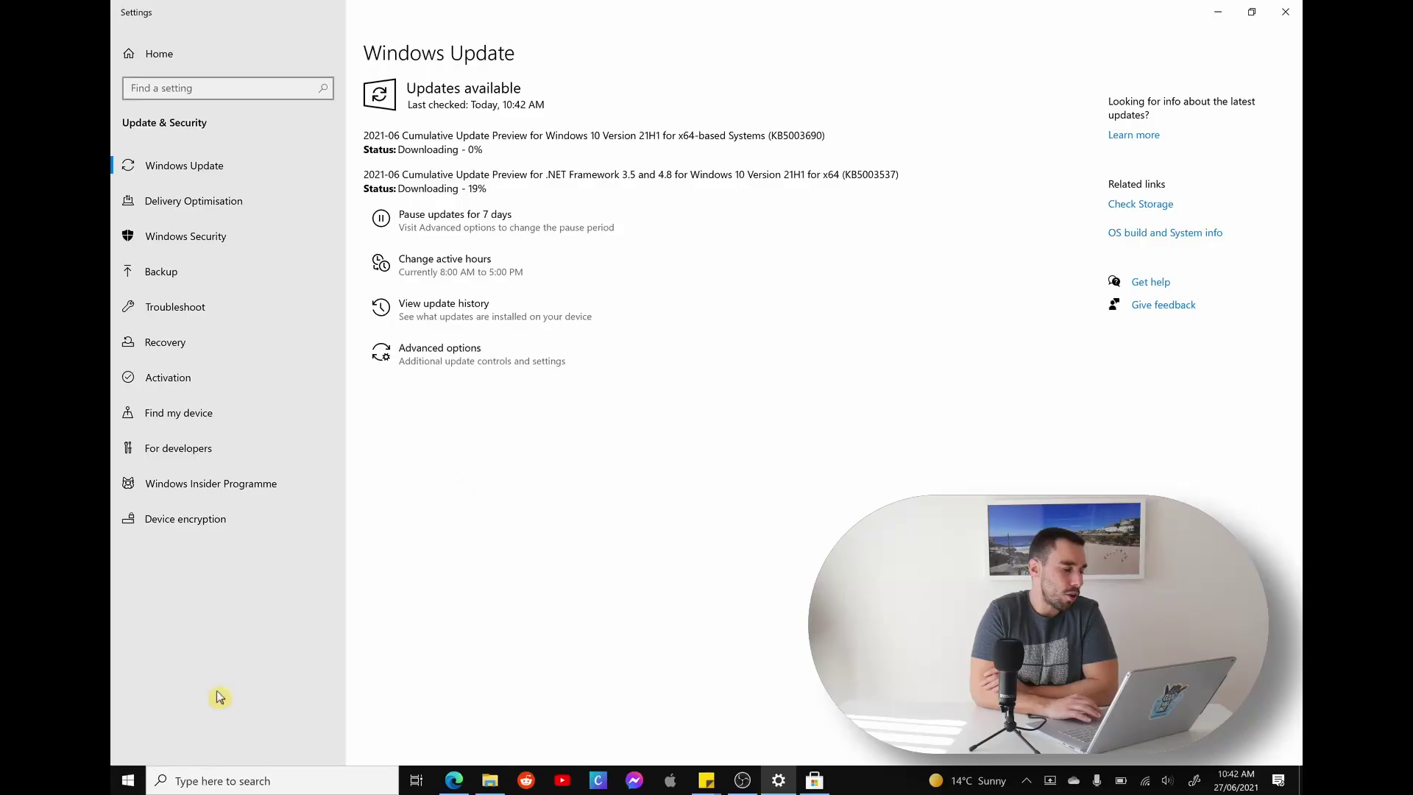
left_click(145, 765)
Show the Start menu's Restart power option, then bring up the taskbar search box.
left_click(148, 748)
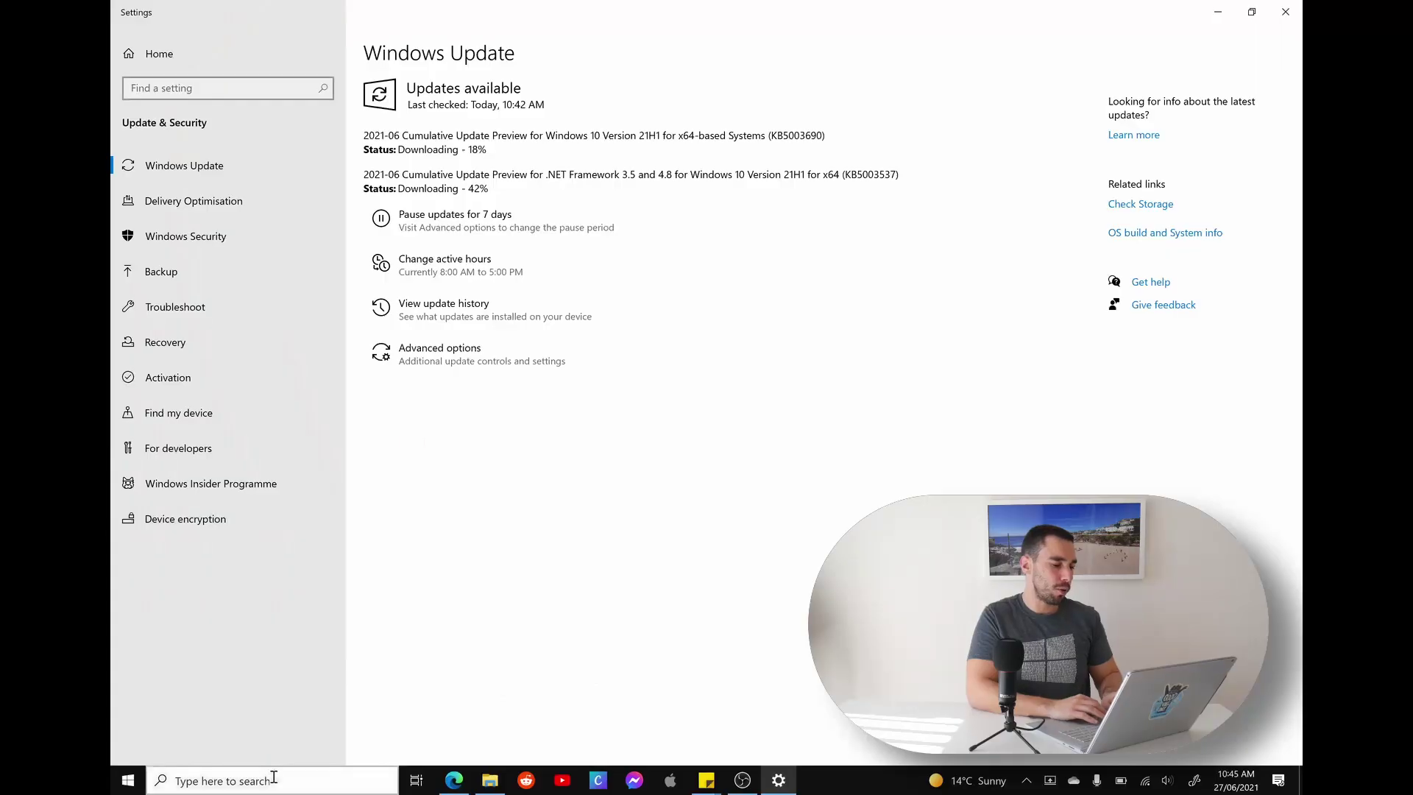
left_click(271, 779)
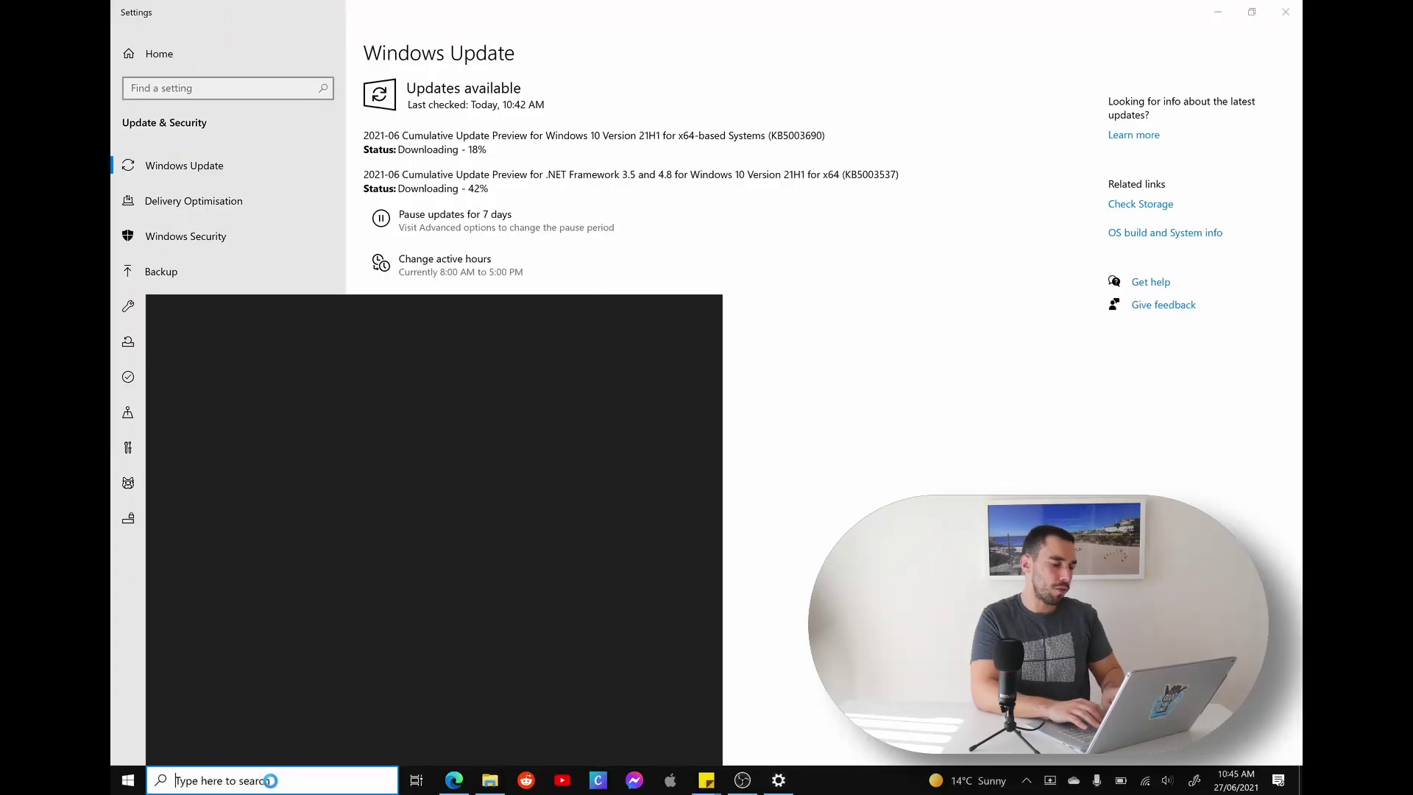
Open Microsoft Store, search 'diagnostic toolkit', install Surface Diagnostic Toolkit and launch it.
type("store")
key("Return")
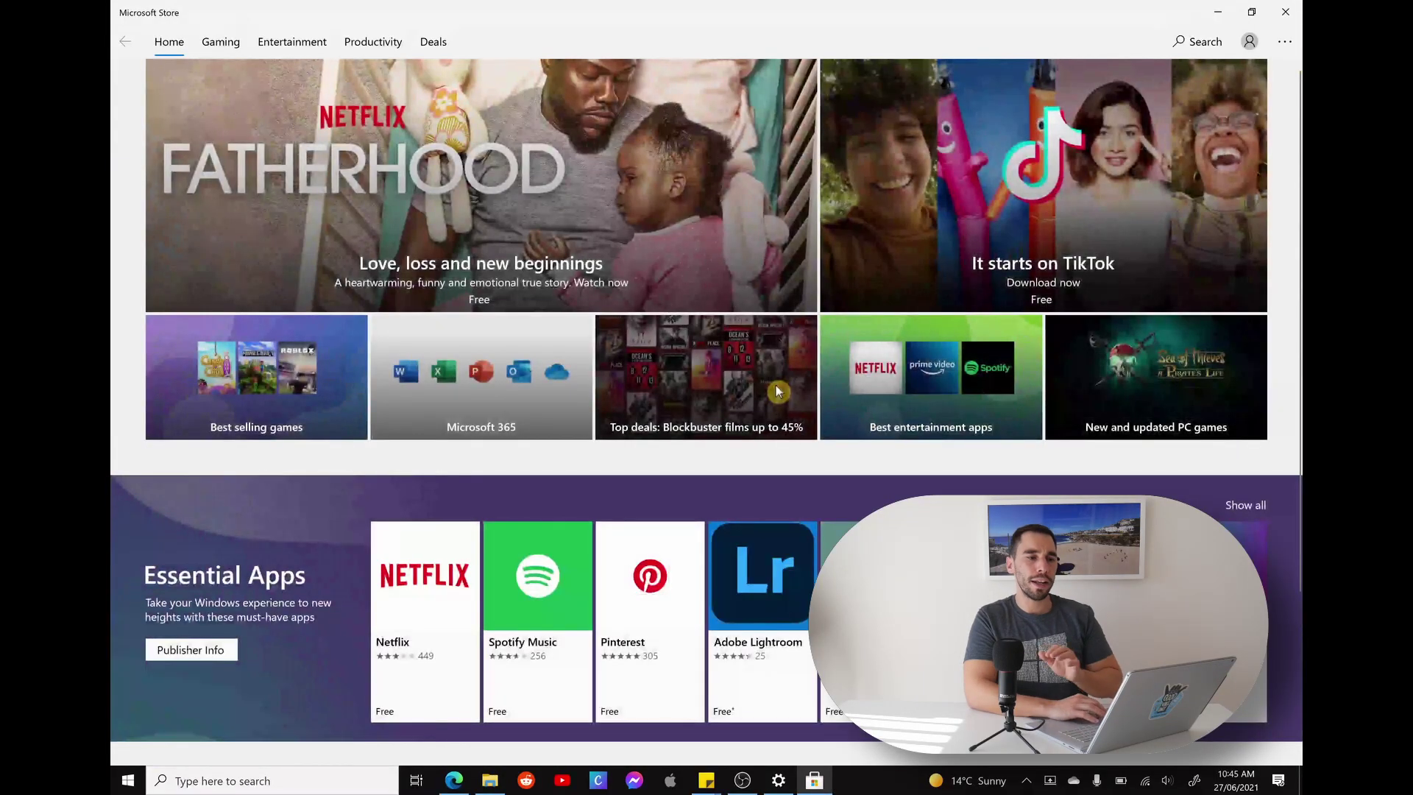
left_click(1210, 48)
type("diagnostic to")
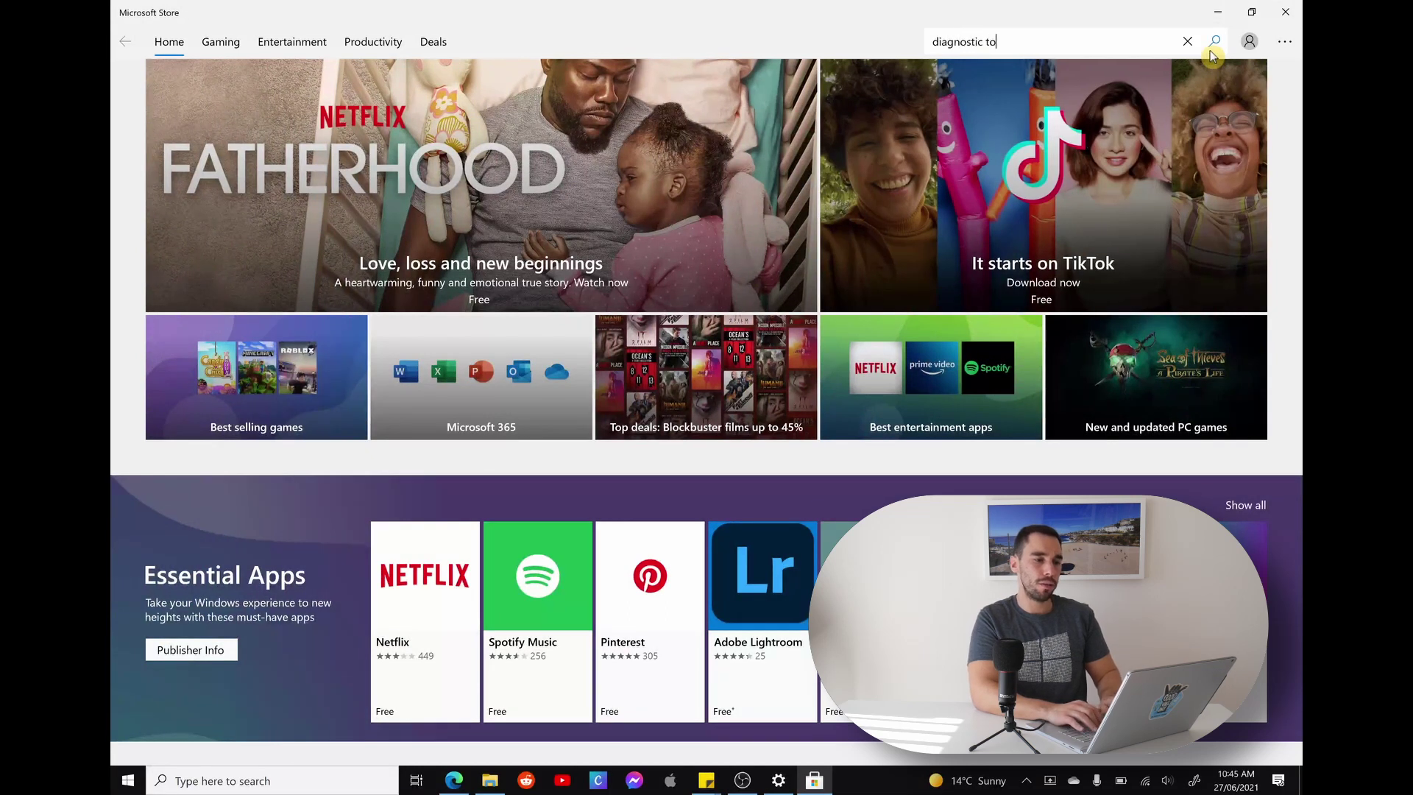
type("lkit")
key("Return")
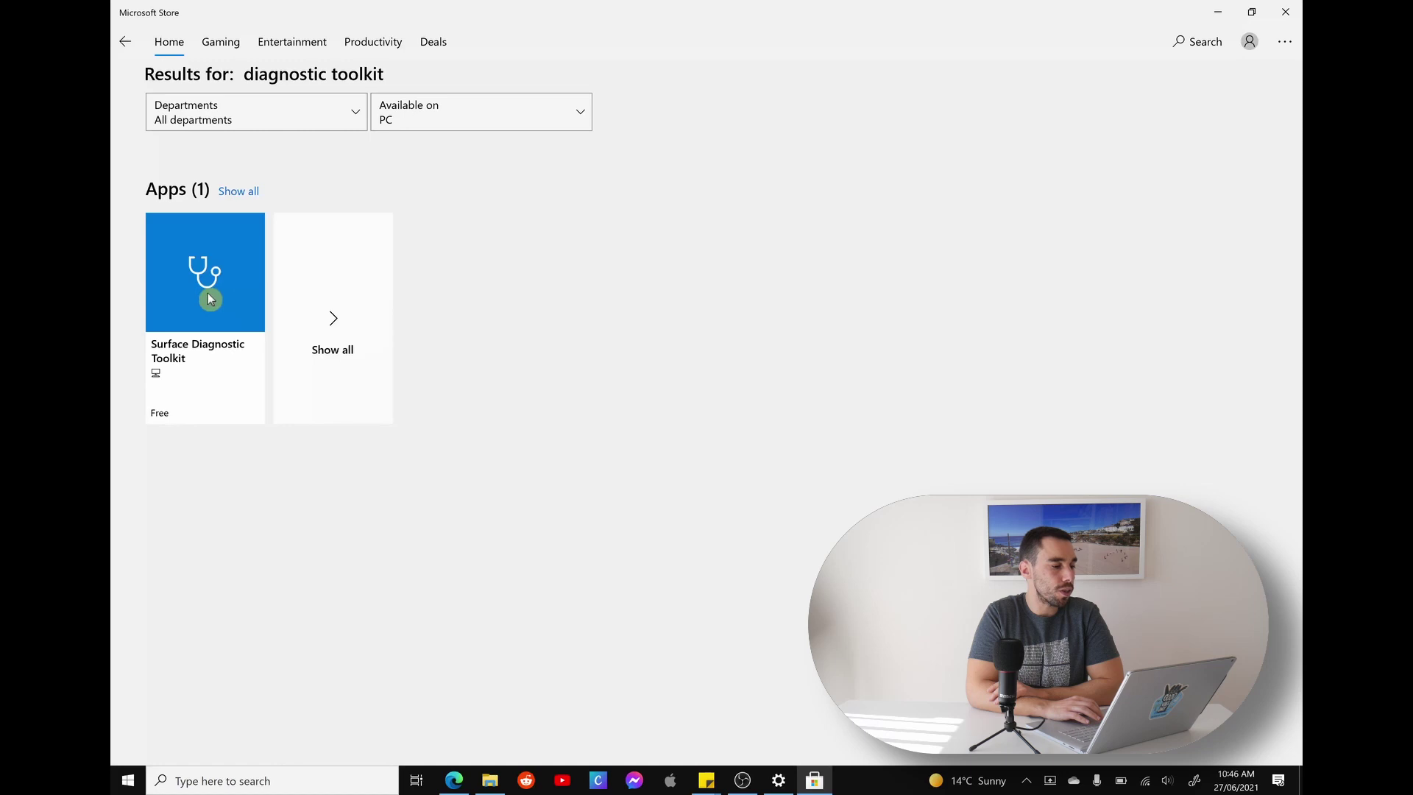
left_click(207, 293)
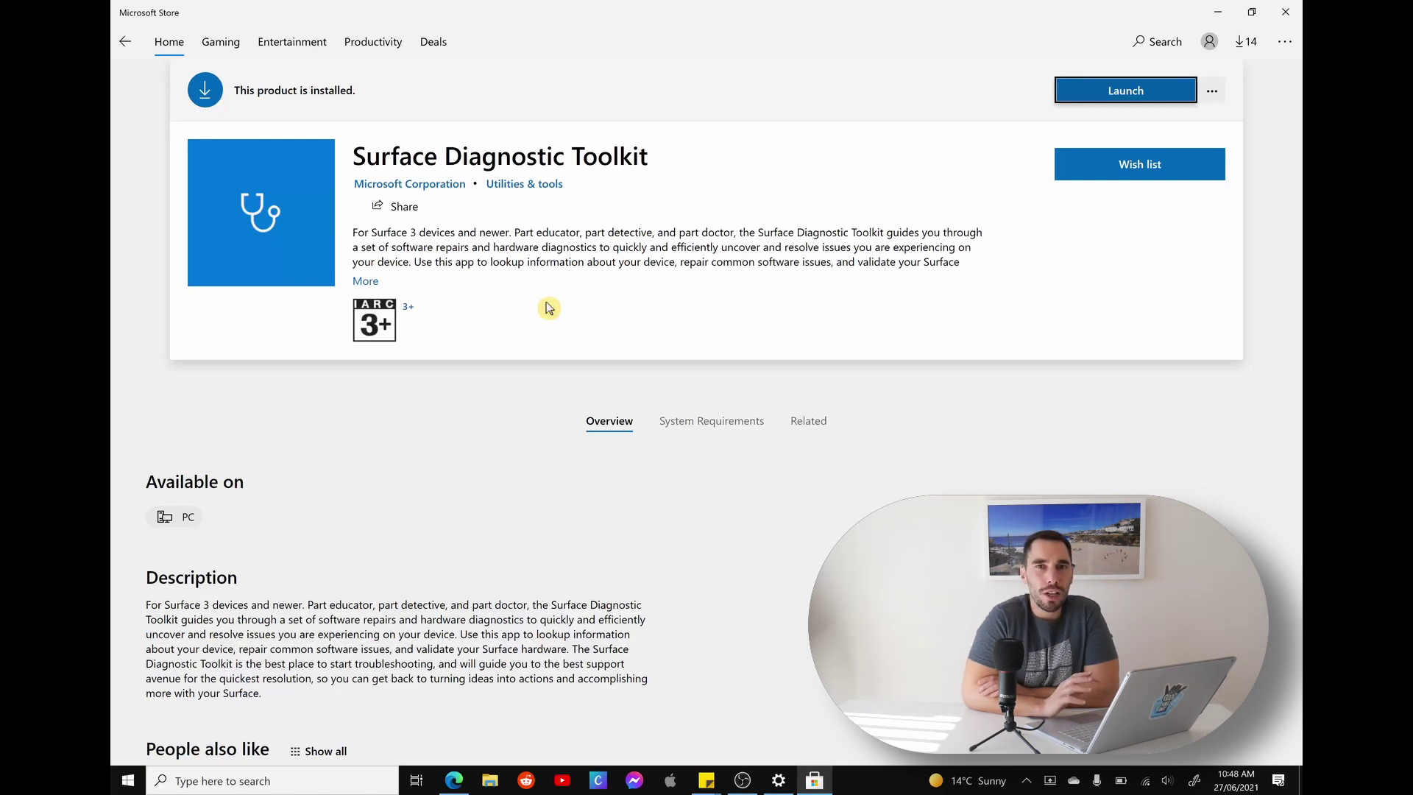
left_click(1116, 99)
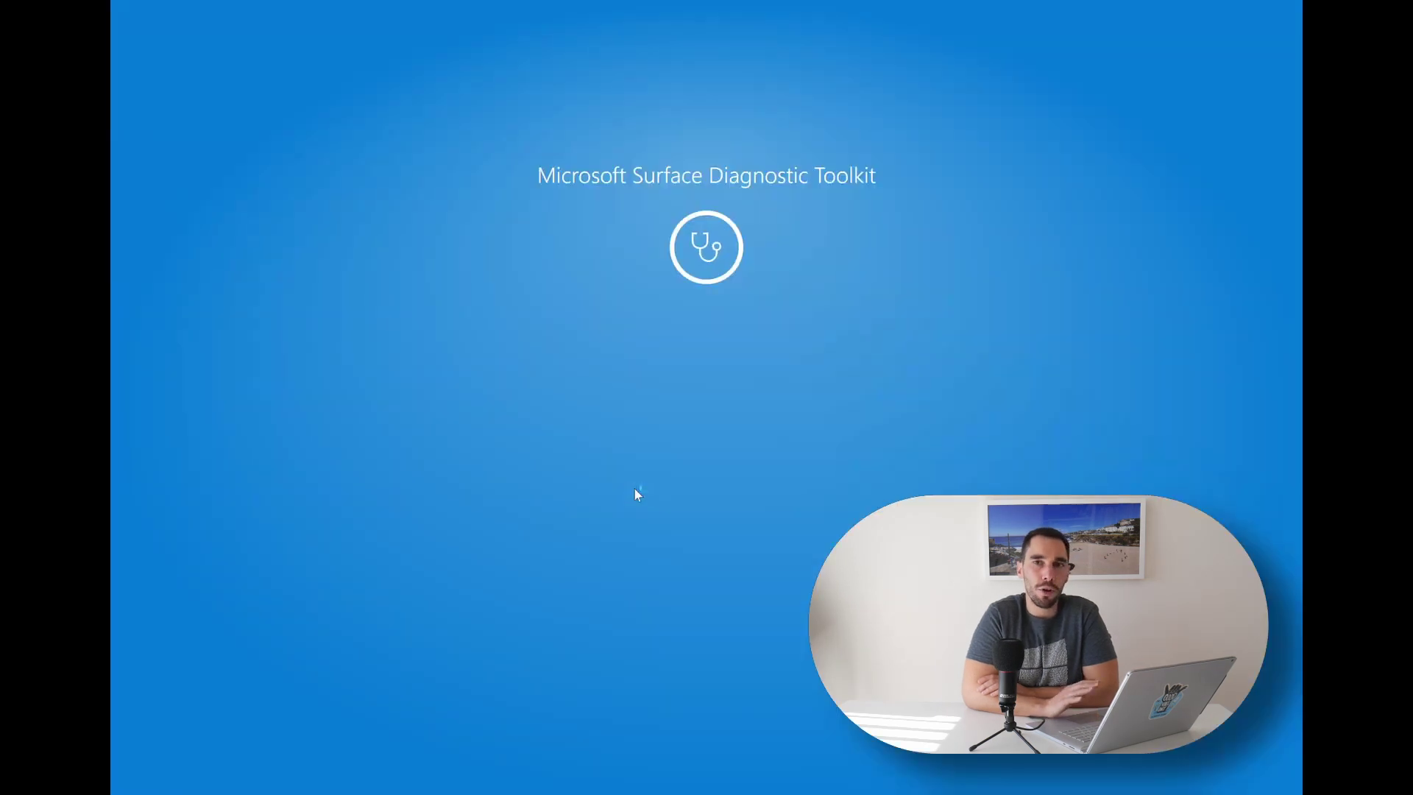
Enter 'Display not responding to touch' as the problem and start the diagnostic checks.
left_click(635, 488)
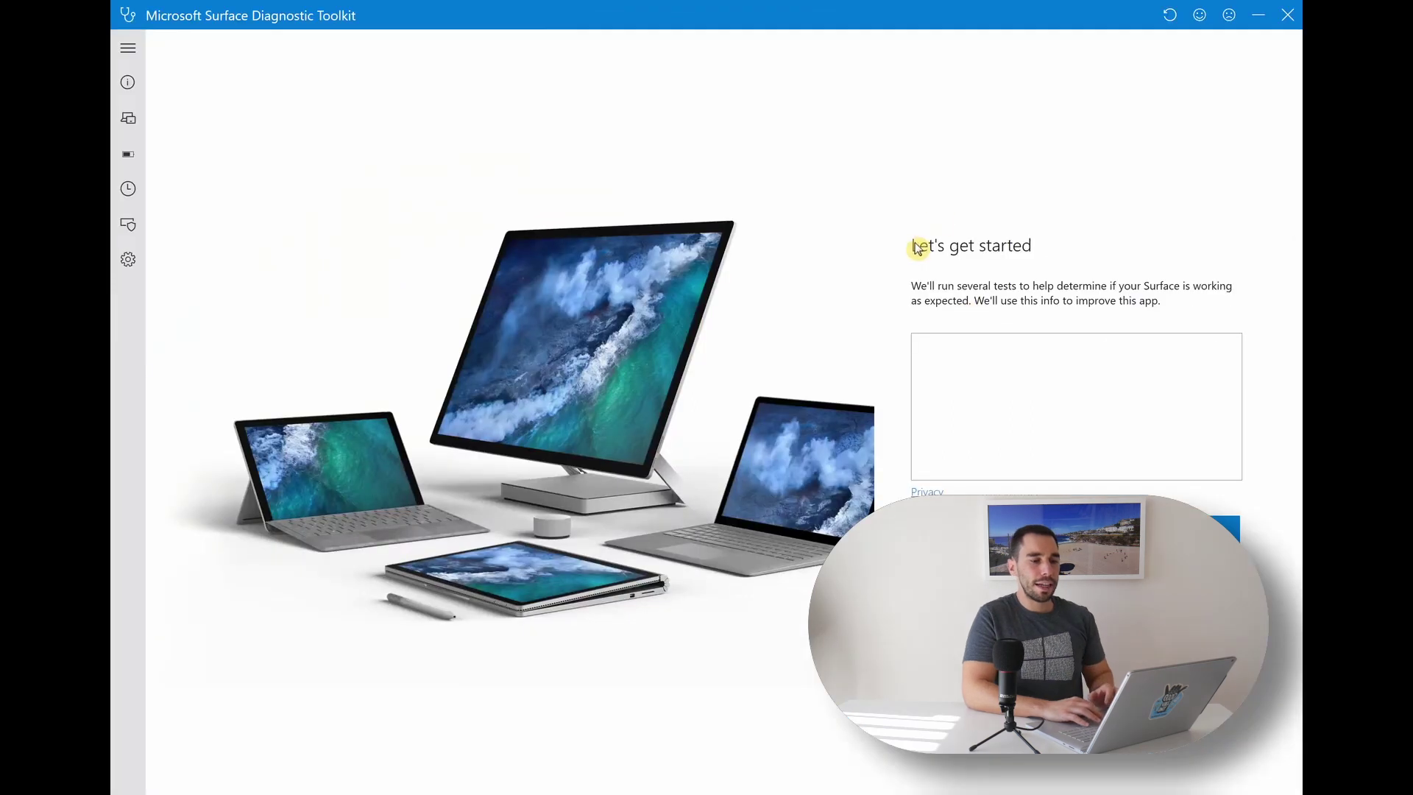
left_click(1032, 369)
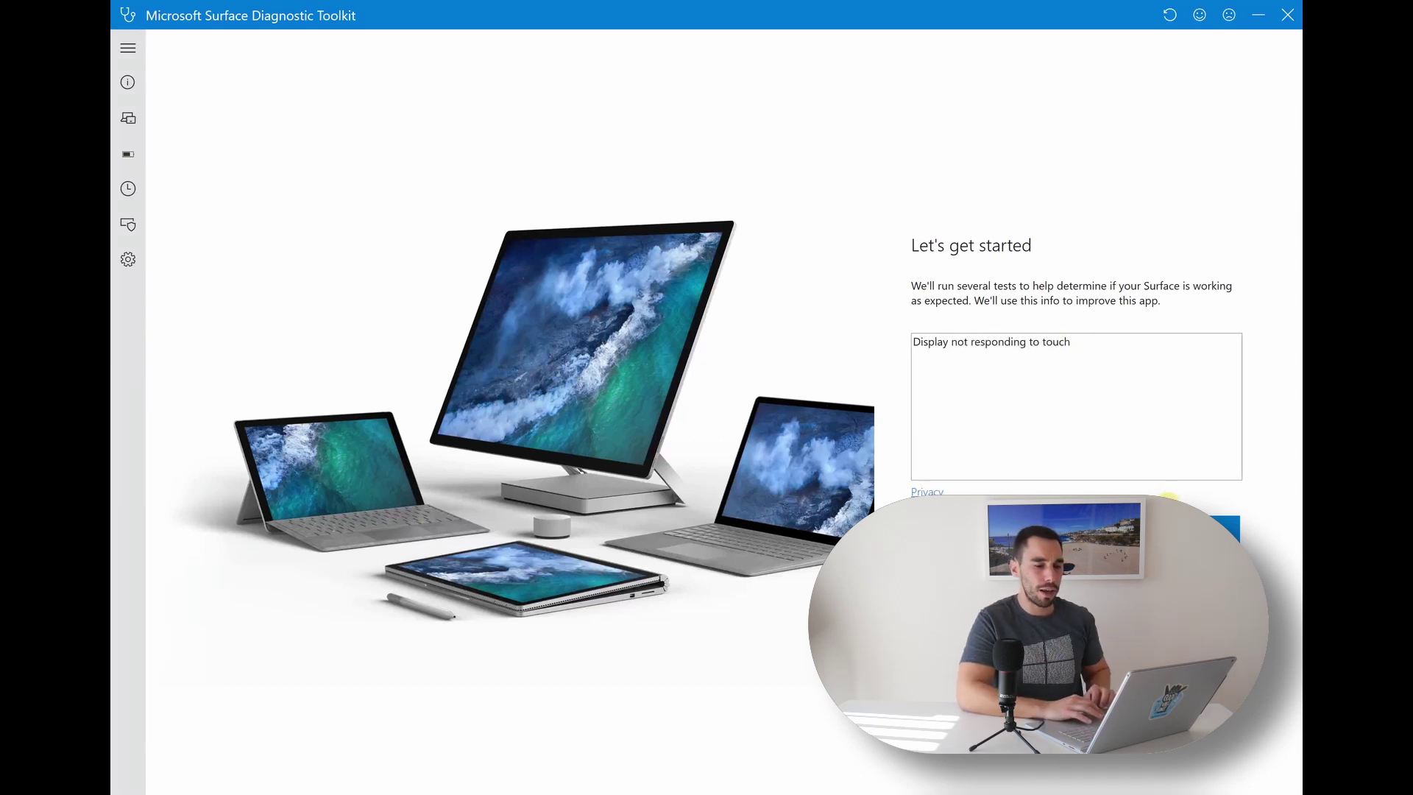
left_click(1223, 525)
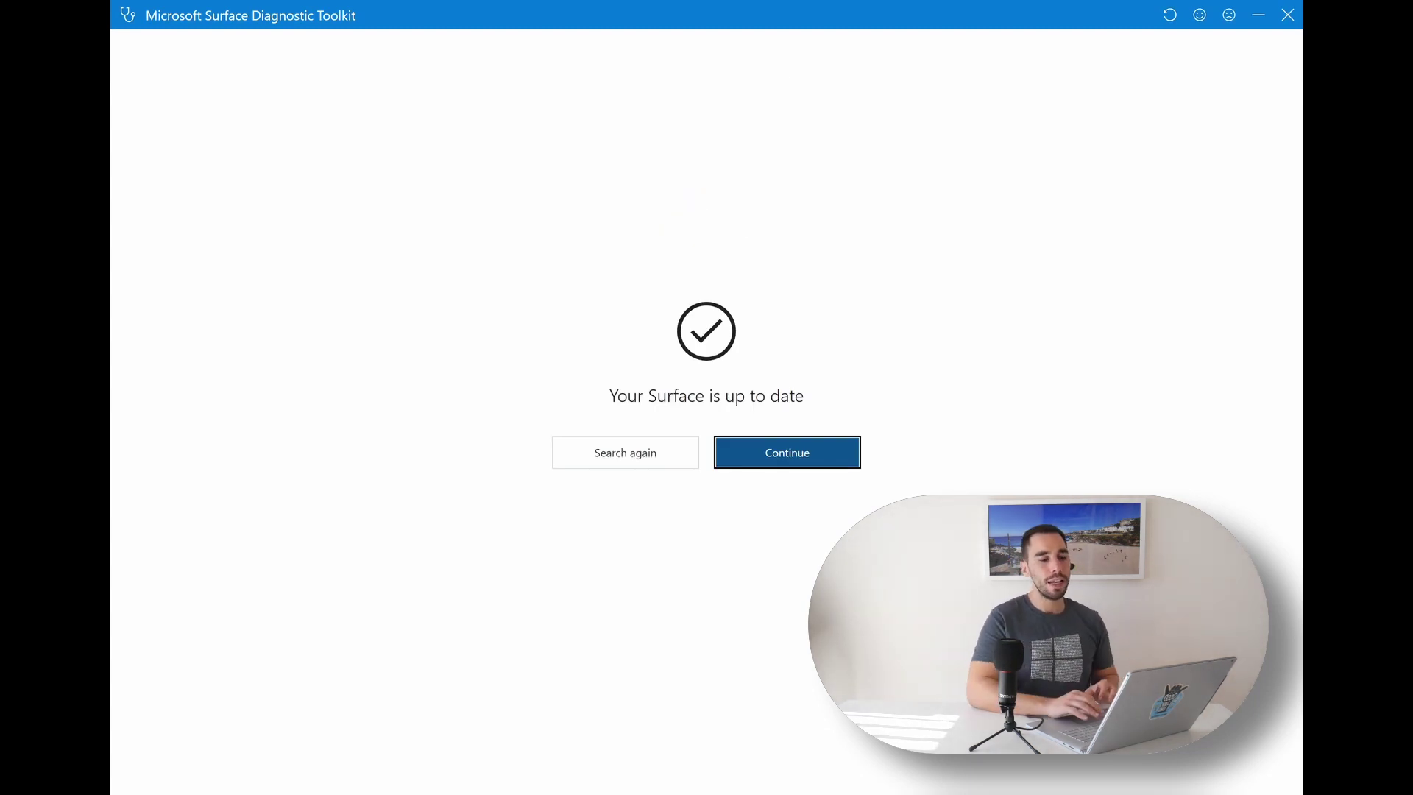
Continue past the up-to-date screen and run Fix on the System repair page.
left_click(825, 464)
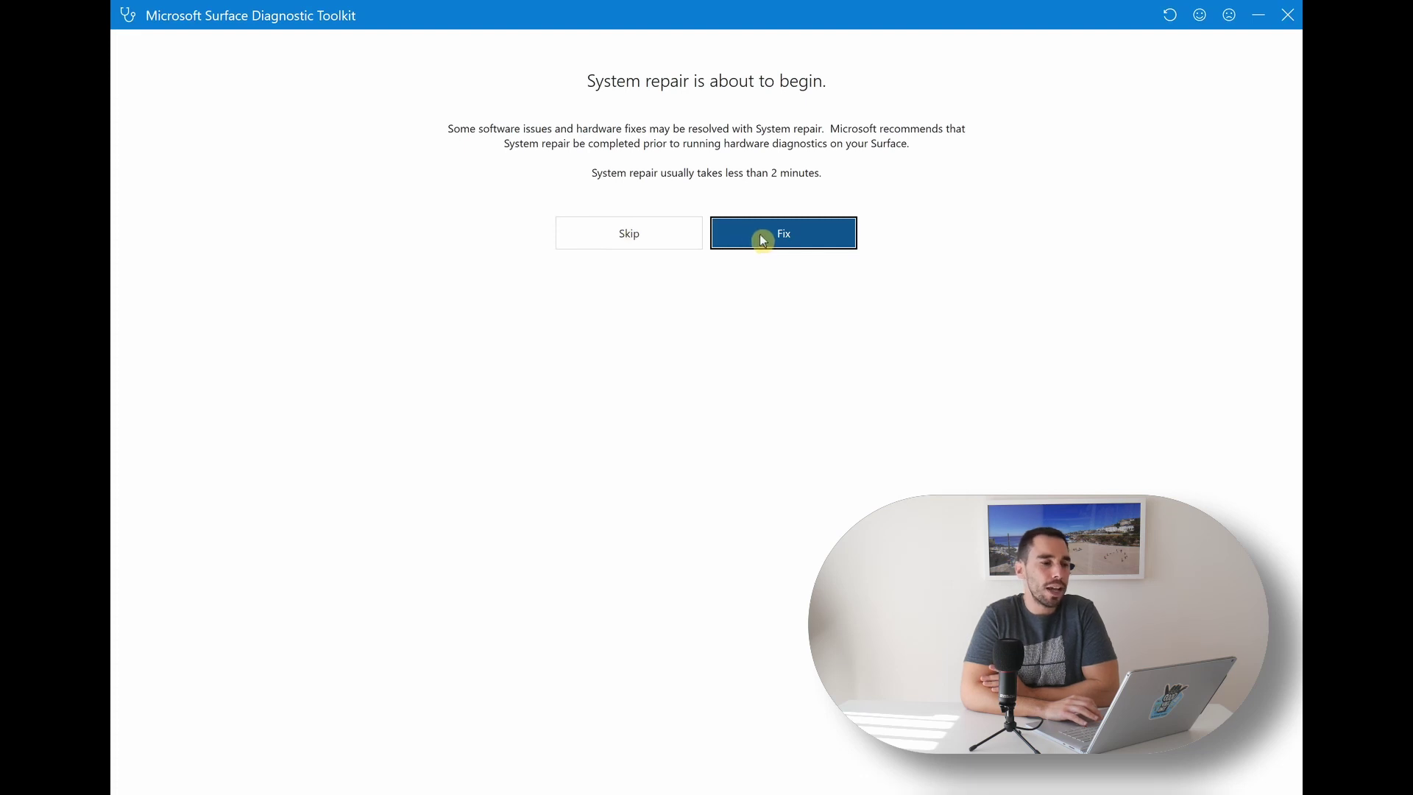
left_click(760, 235)
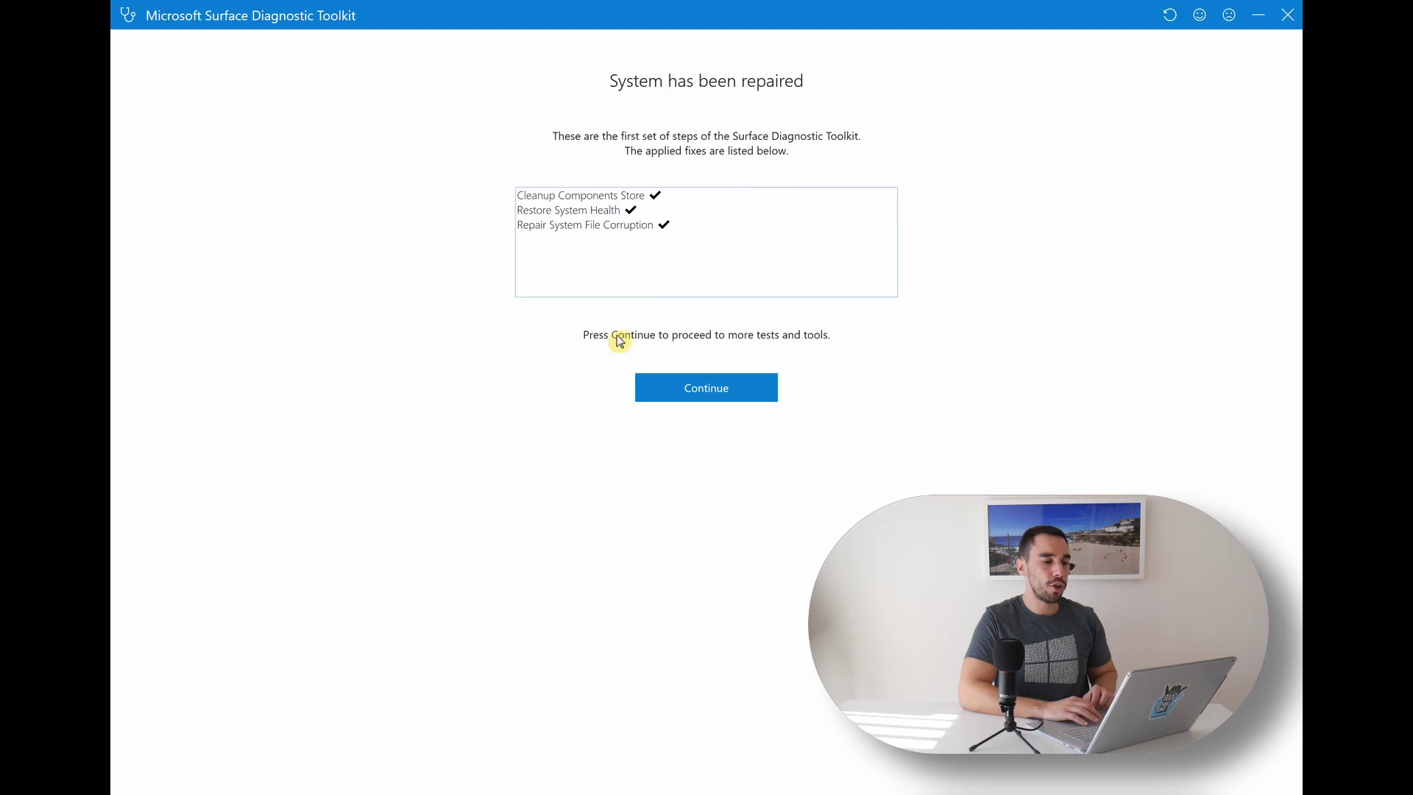
Continue from the 'System has been repaired' page to the Power Supply & Battery test.
left_click(687, 388)
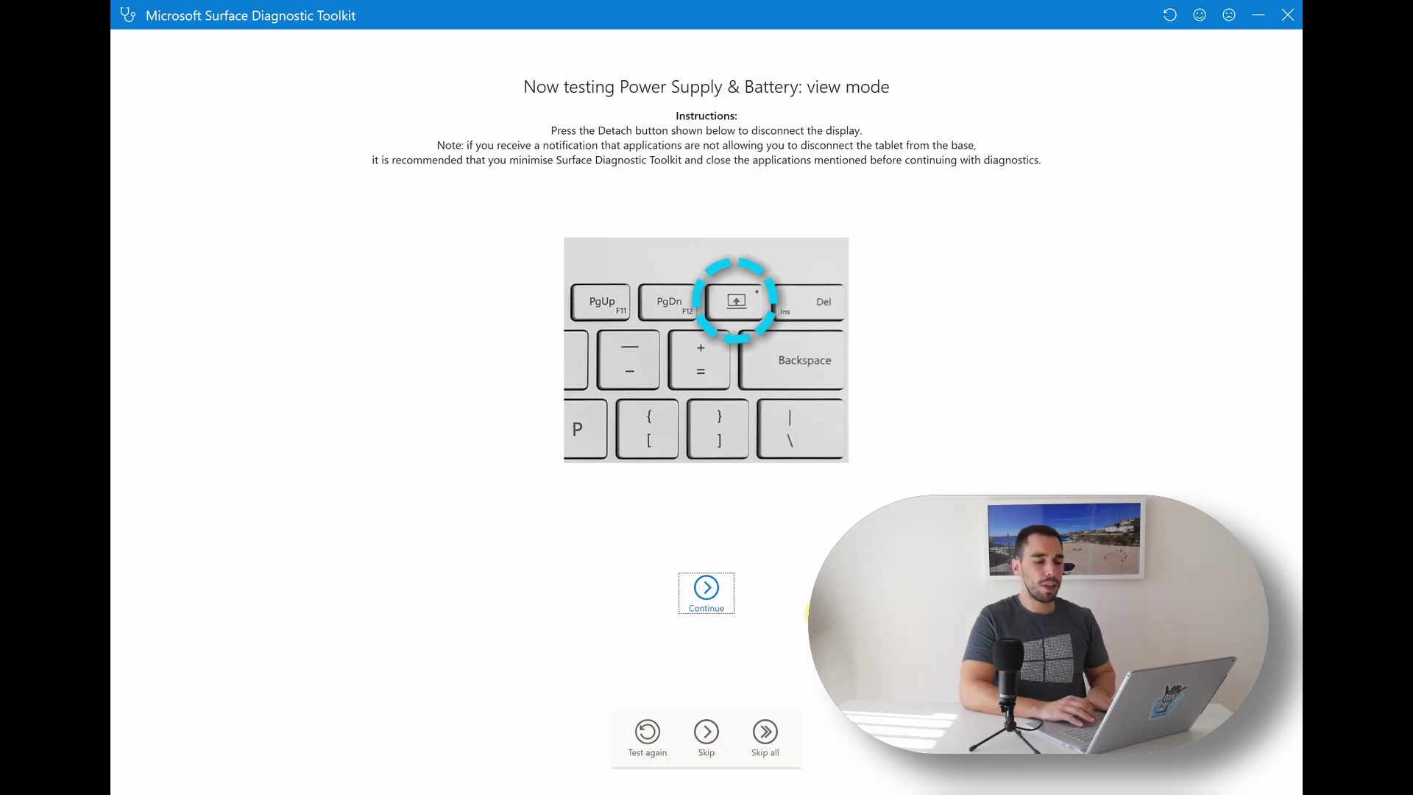
Skip the view mode, tablet mode, laptop mode and modern standby battery tests.
left_click(707, 734)
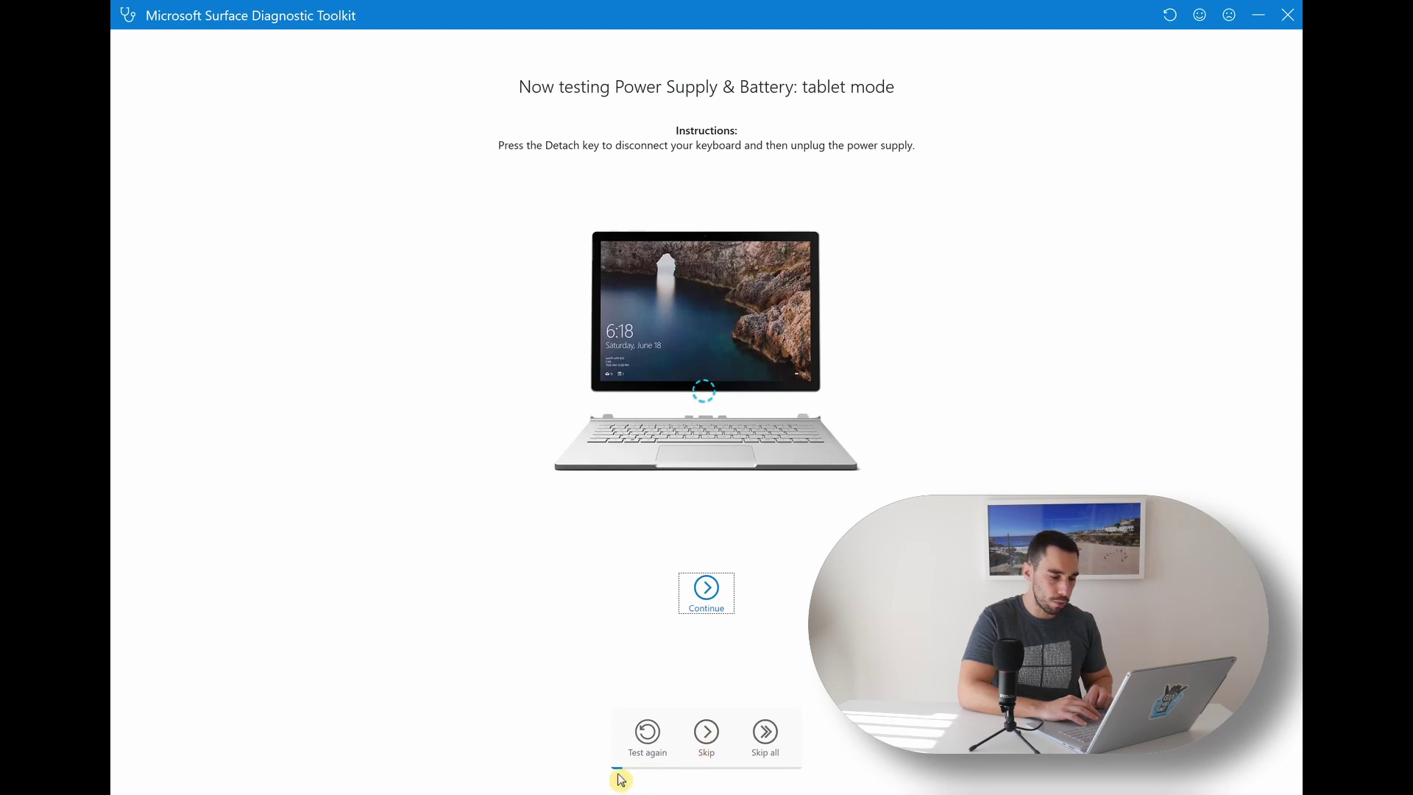
left_click(707, 732)
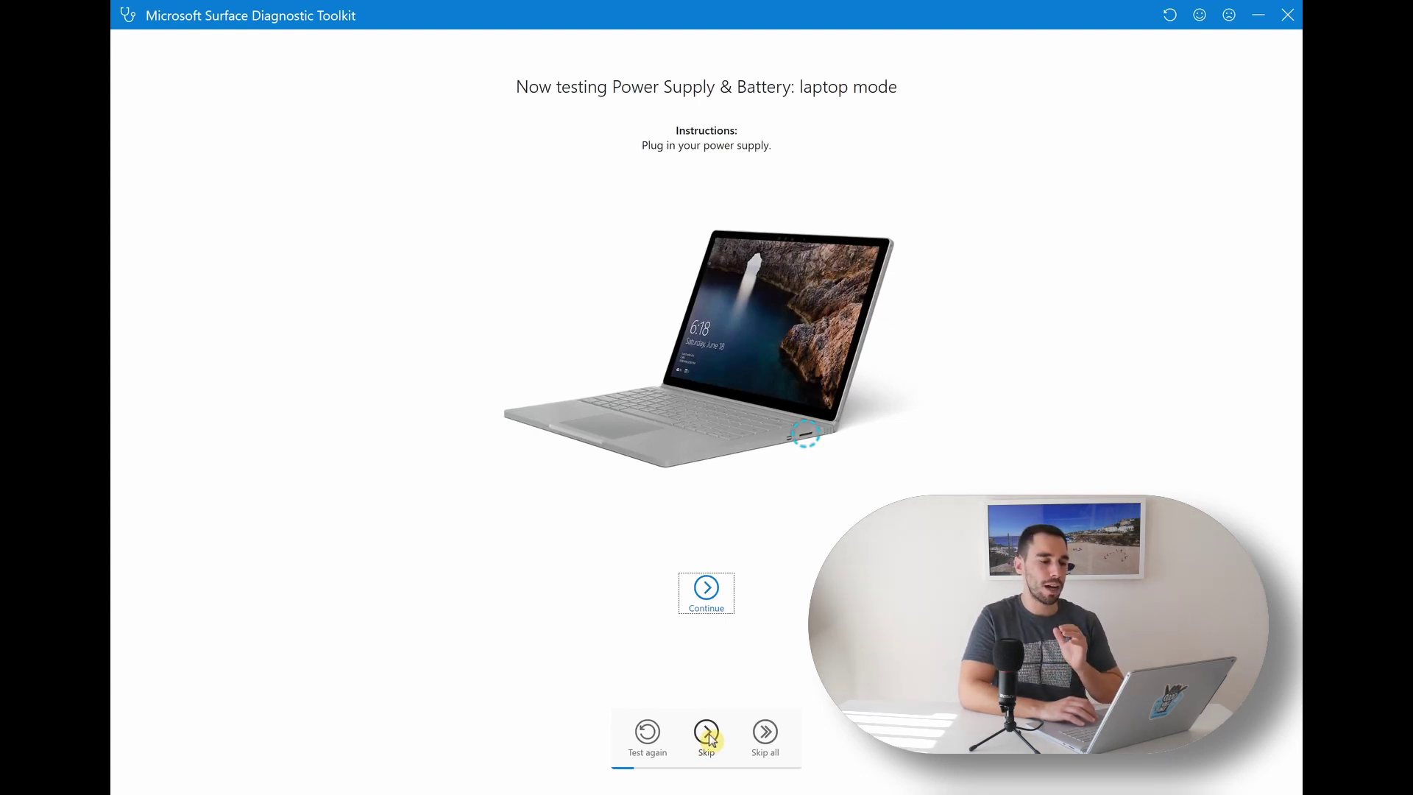
left_click(707, 732)
left_click(707, 733)
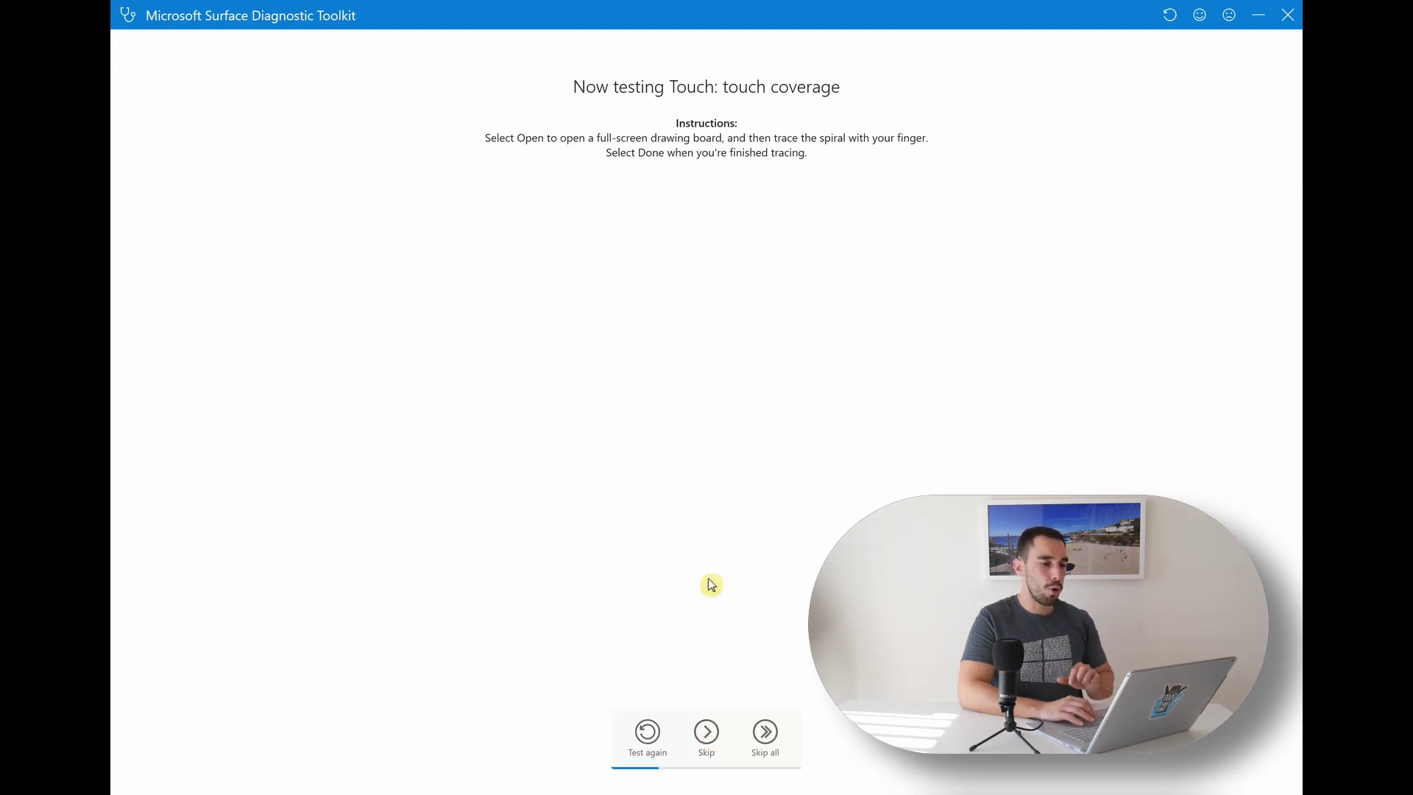
Trace the spiral on the full-screen drawing board and confirm it could be traced.
left_click(709, 585)
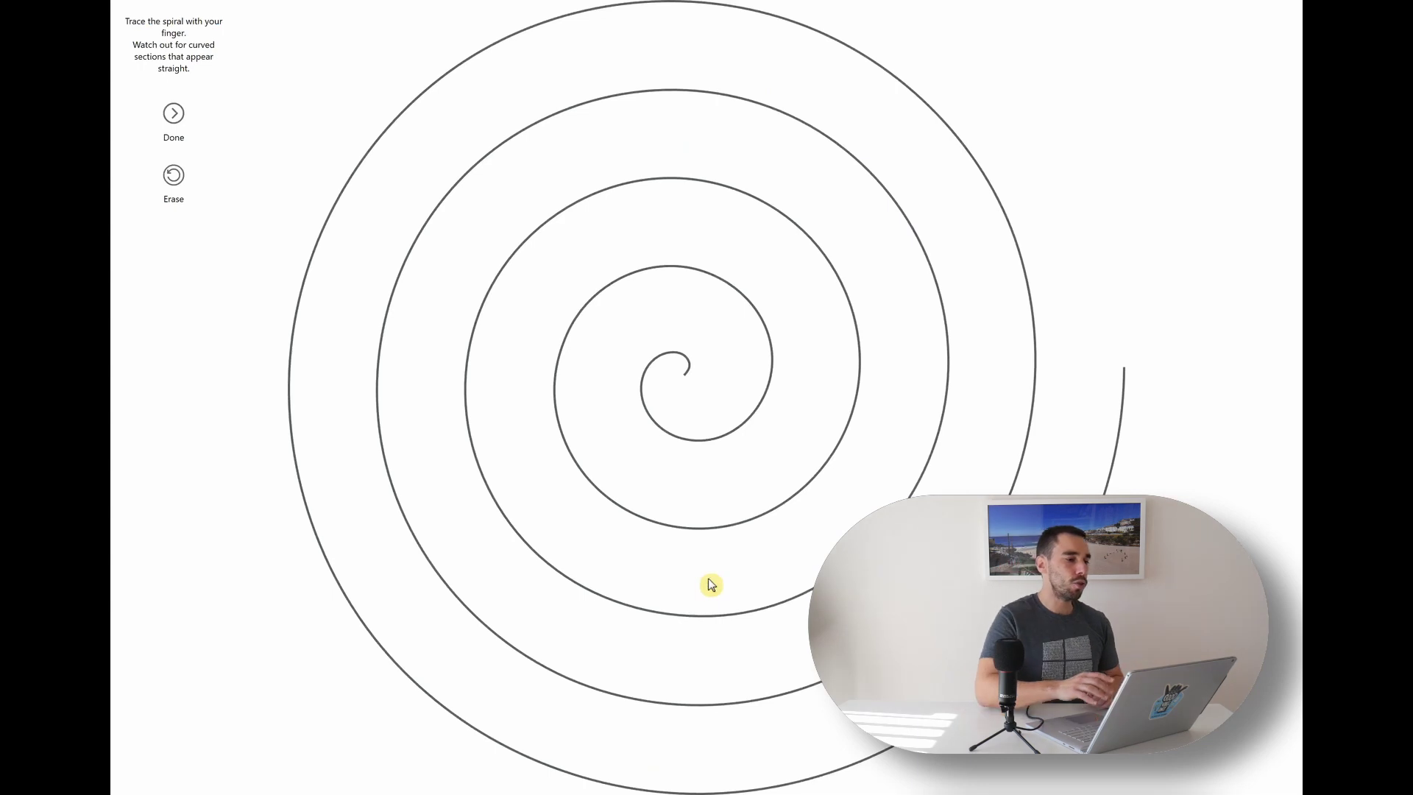
mouse_move(696, 368)
left_mouse_down()
mouse_move(662, 351)
mouse_move(713, 441)
mouse_move(717, 276)
mouse_move(571, 378)
mouse_move(634, 508)
mouse_move(850, 435)
mouse_move(739, 213)
mouse_move(527, 254)
mouse_move(474, 439)
mouse_move(596, 594)
mouse_move(812, 598)
mouse_move(914, 244)
mouse_move(663, 96)
mouse_move(464, 193)
mouse_move(380, 401)
mouse_move(501, 642)
mouse_move(699, 708)
mouse_move(944, 605)
mouse_move(942, 107)
mouse_move(743, 2)
mouse_move(397, 141)
mouse_move(308, 495)
mouse_move(526, 761)
mouse_move(853, 760)
mouse_move(1084, 491)
mouse_move(1134, 339)
left_mouse_up()
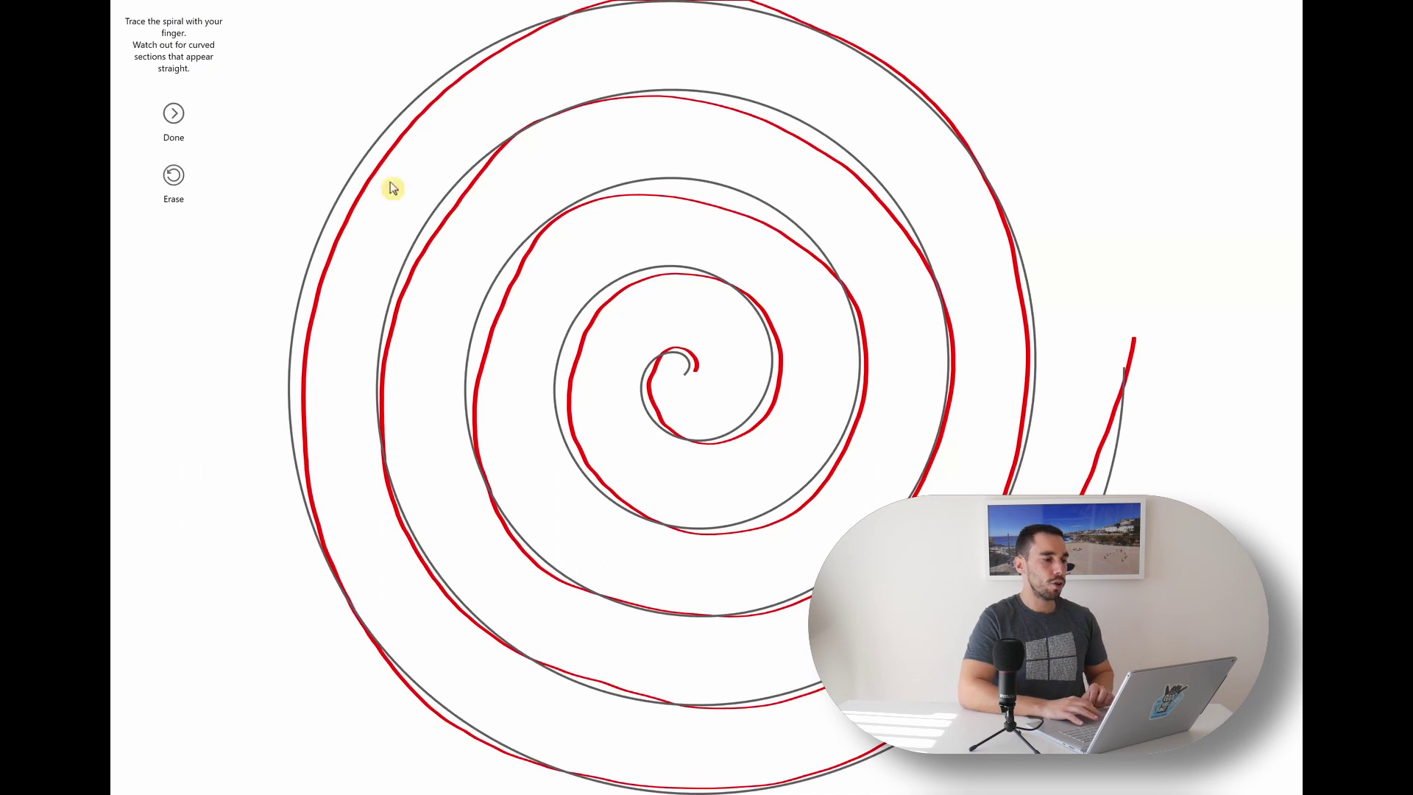
left_click(177, 118)
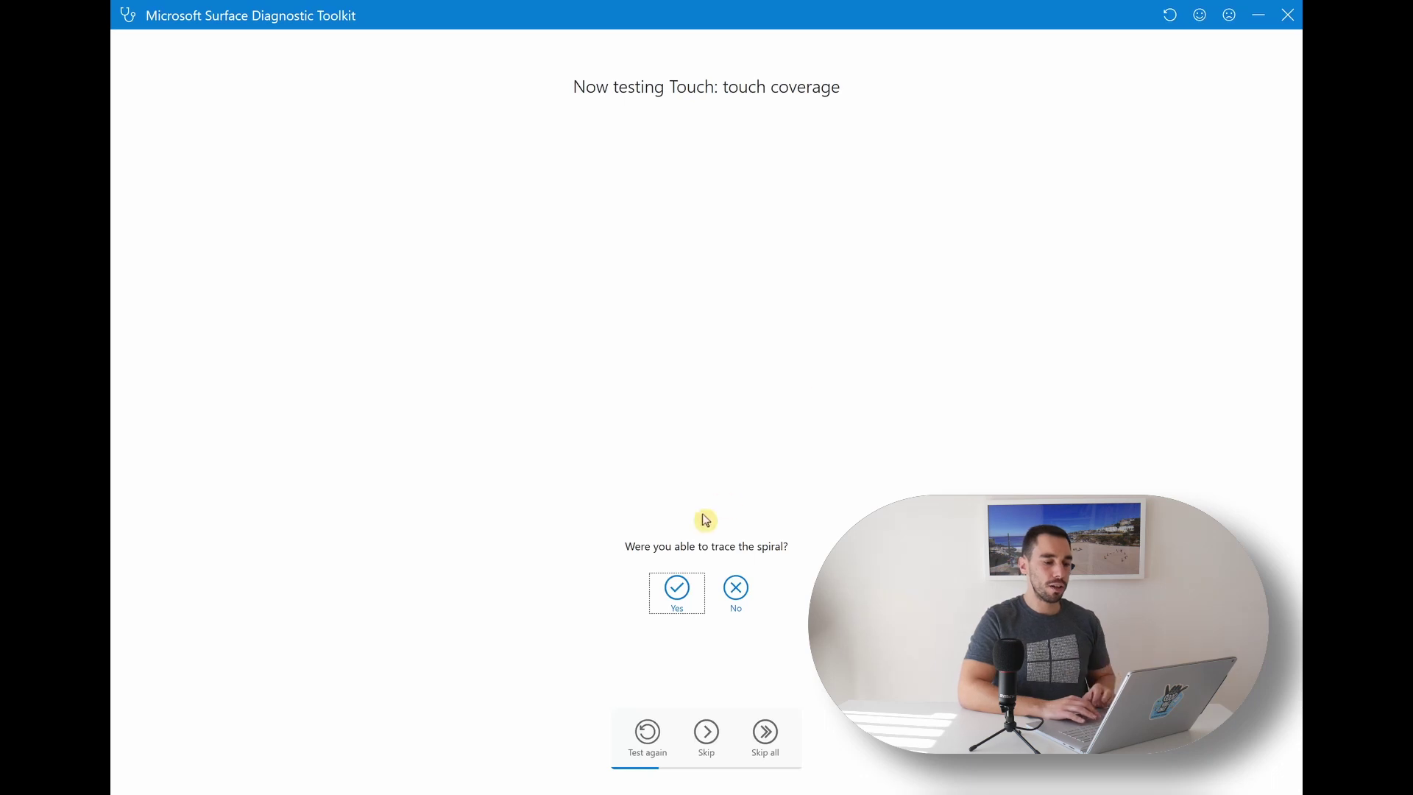
left_click(674, 587)
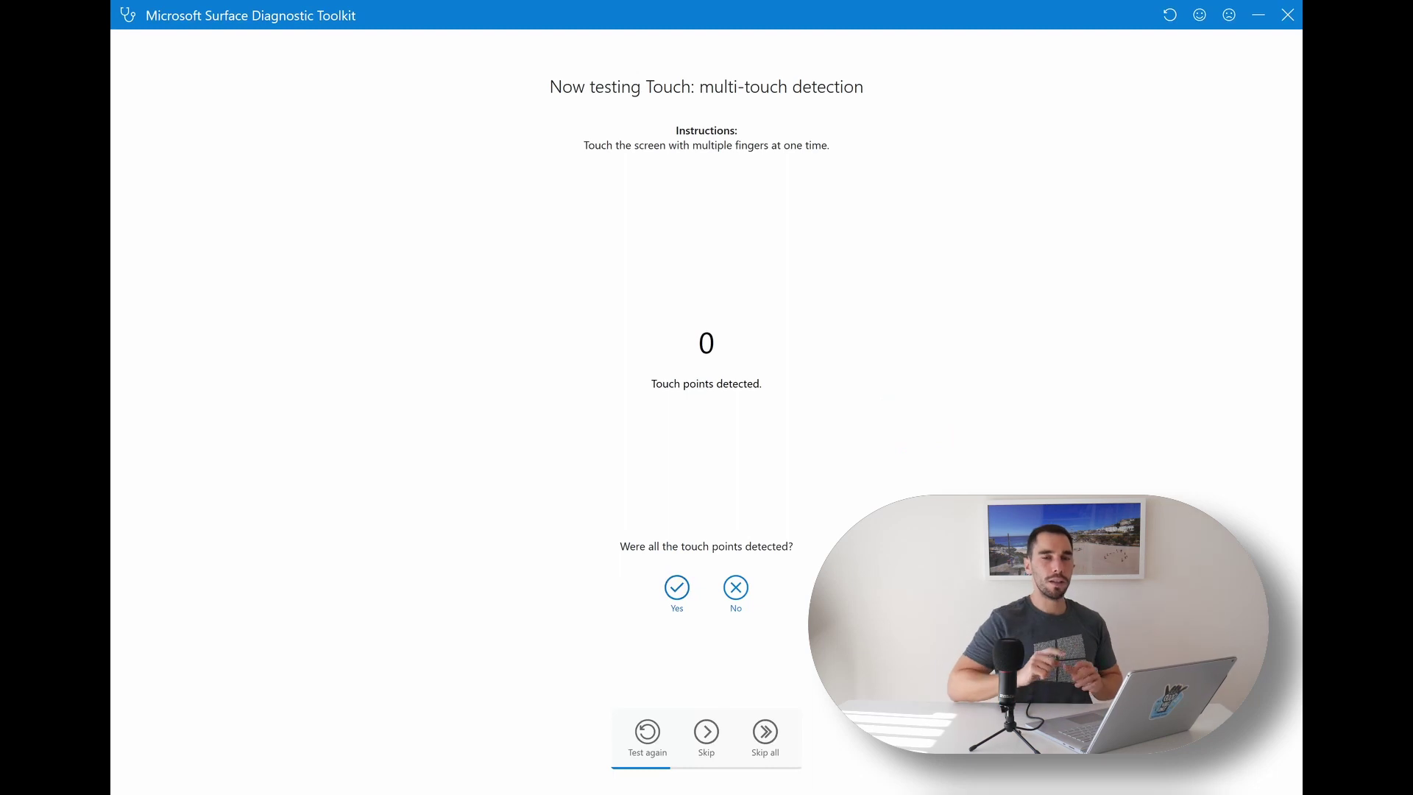
Place ten simultaneous touch points on the screen and confirm they were all detected.
left_click(943, 466)
left_click(887, 396)
left_click(998, 377)
left_click(1087, 375)
left_click(1201, 438)
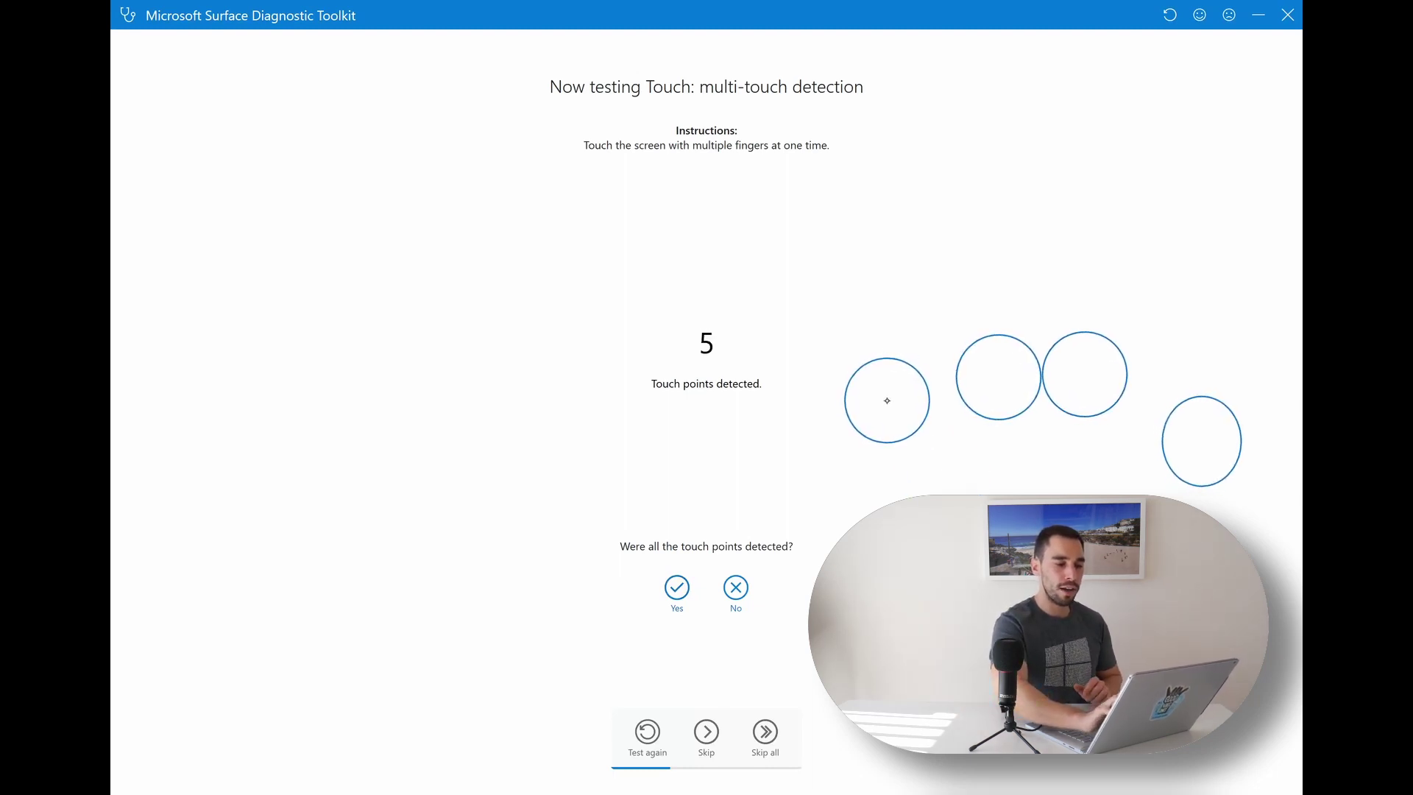
left_click(512, 644)
left_click(485, 389)
left_click(391, 301)
left_click(299, 293)
left_click(189, 362)
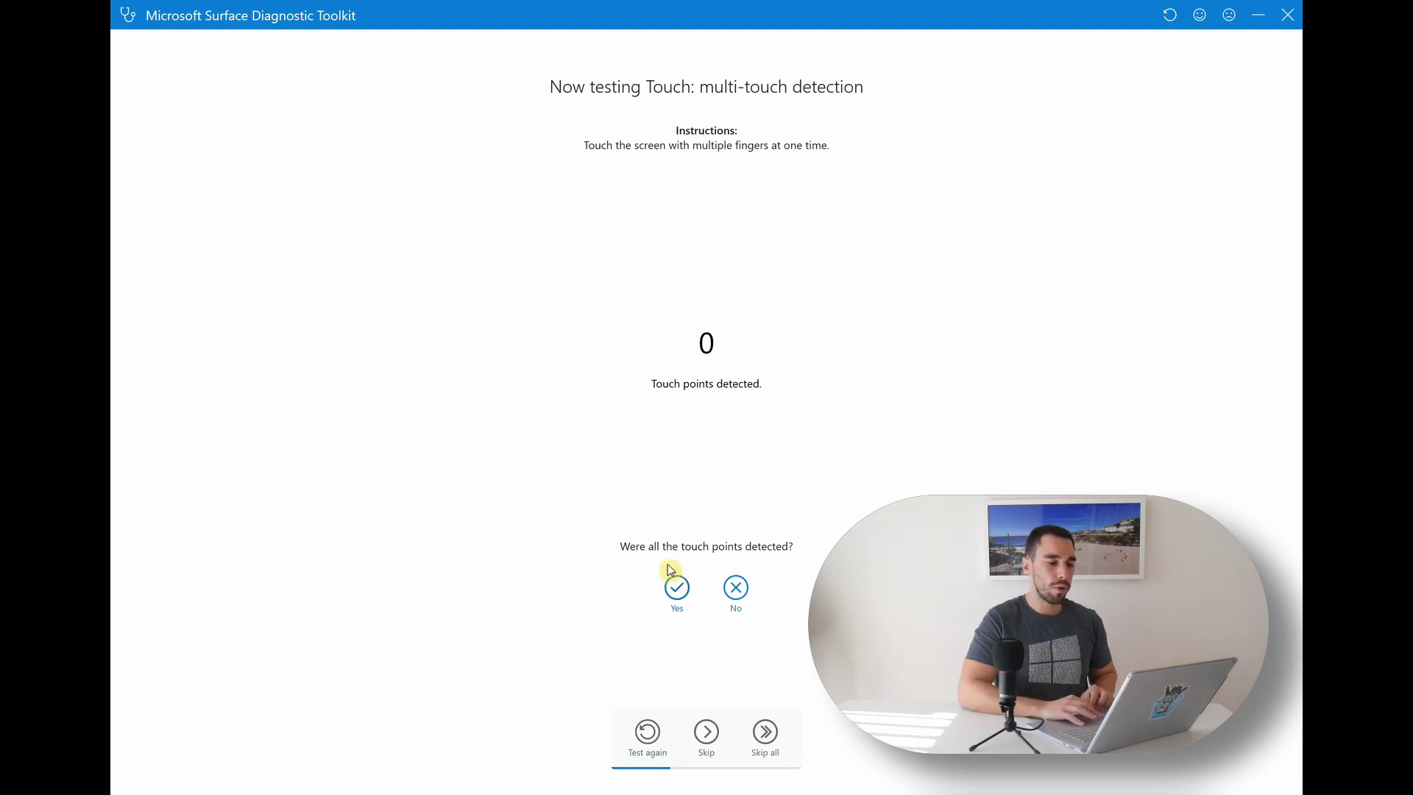
left_click(677, 589)
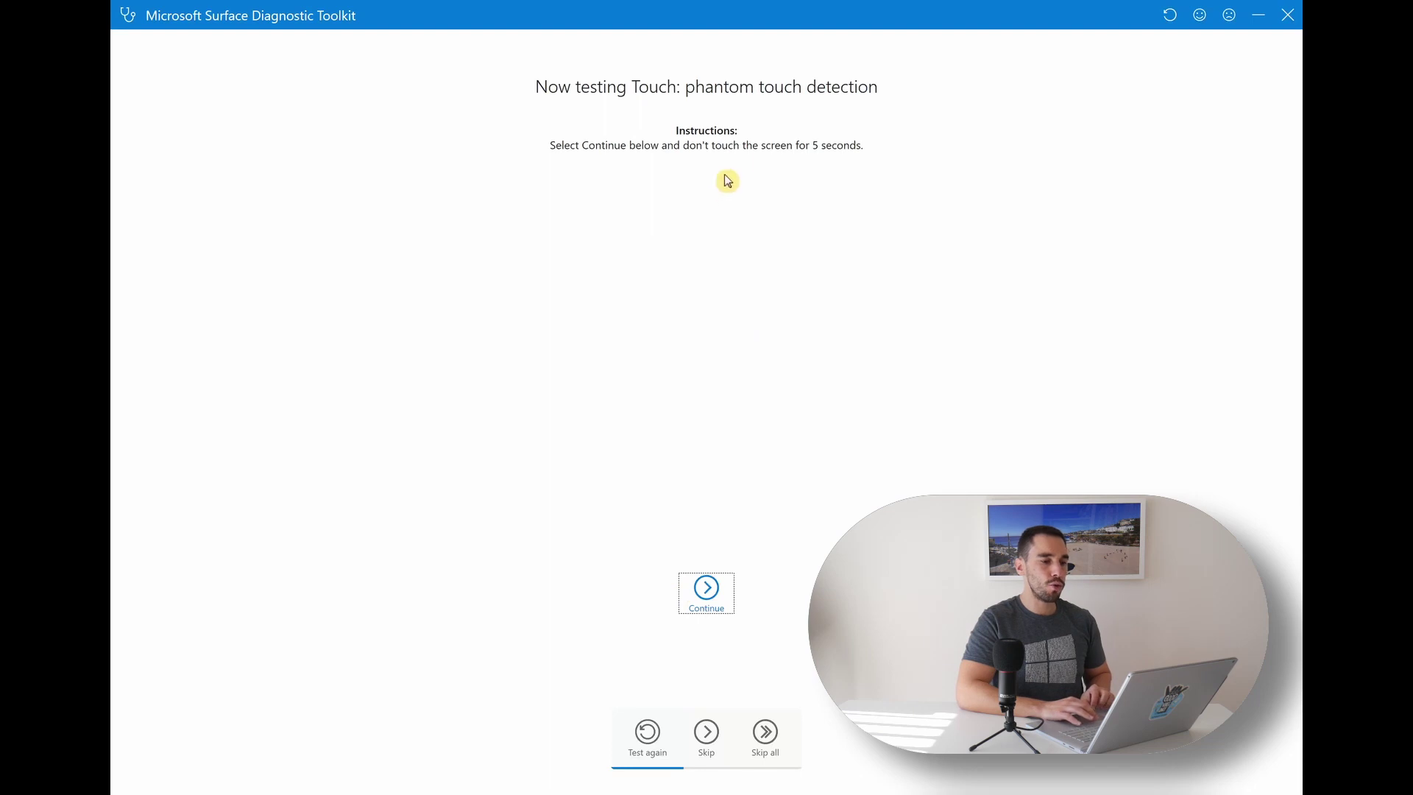
Run the 5-second phantom touch check, then skip the display brightness, speaker and microphone tests.
left_click(710, 596)
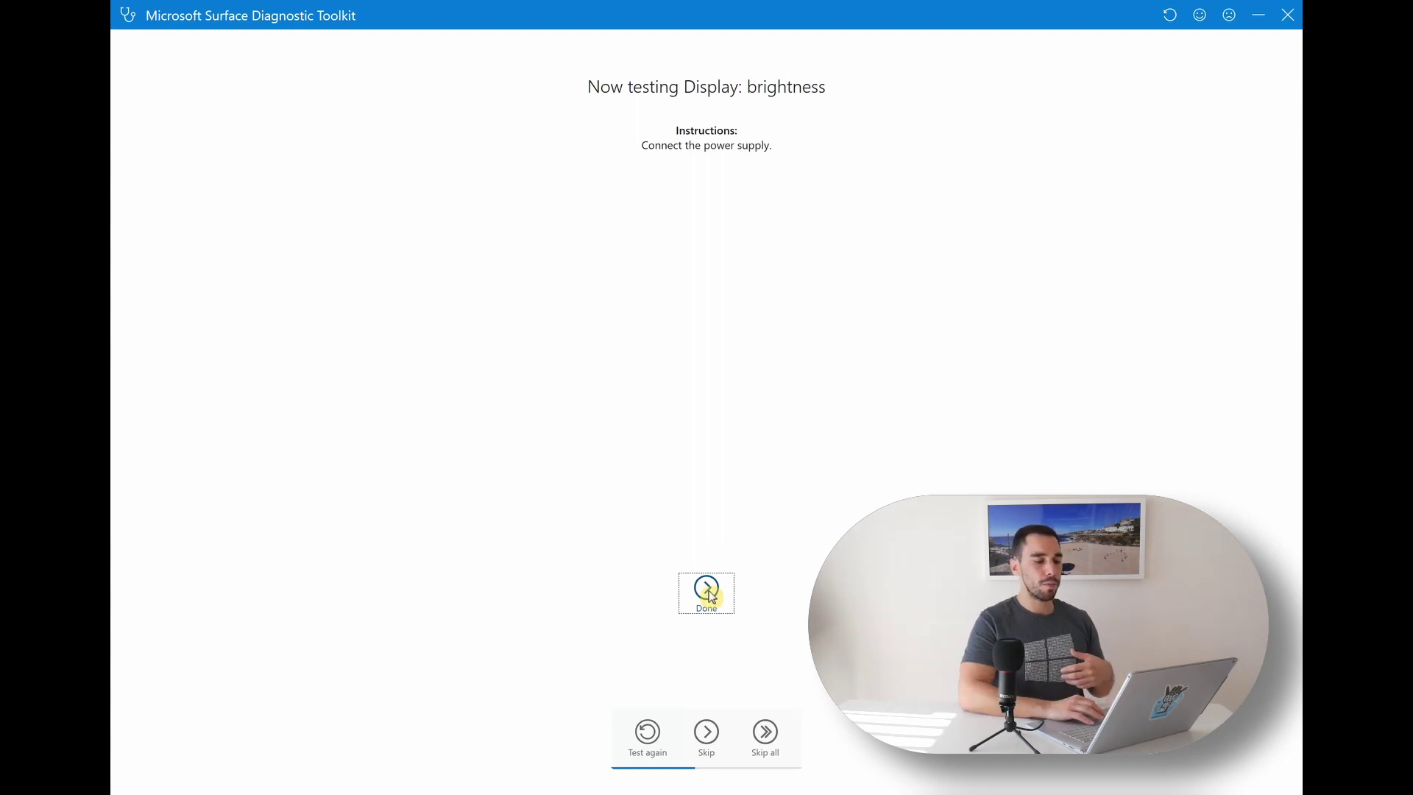
left_click(708, 740)
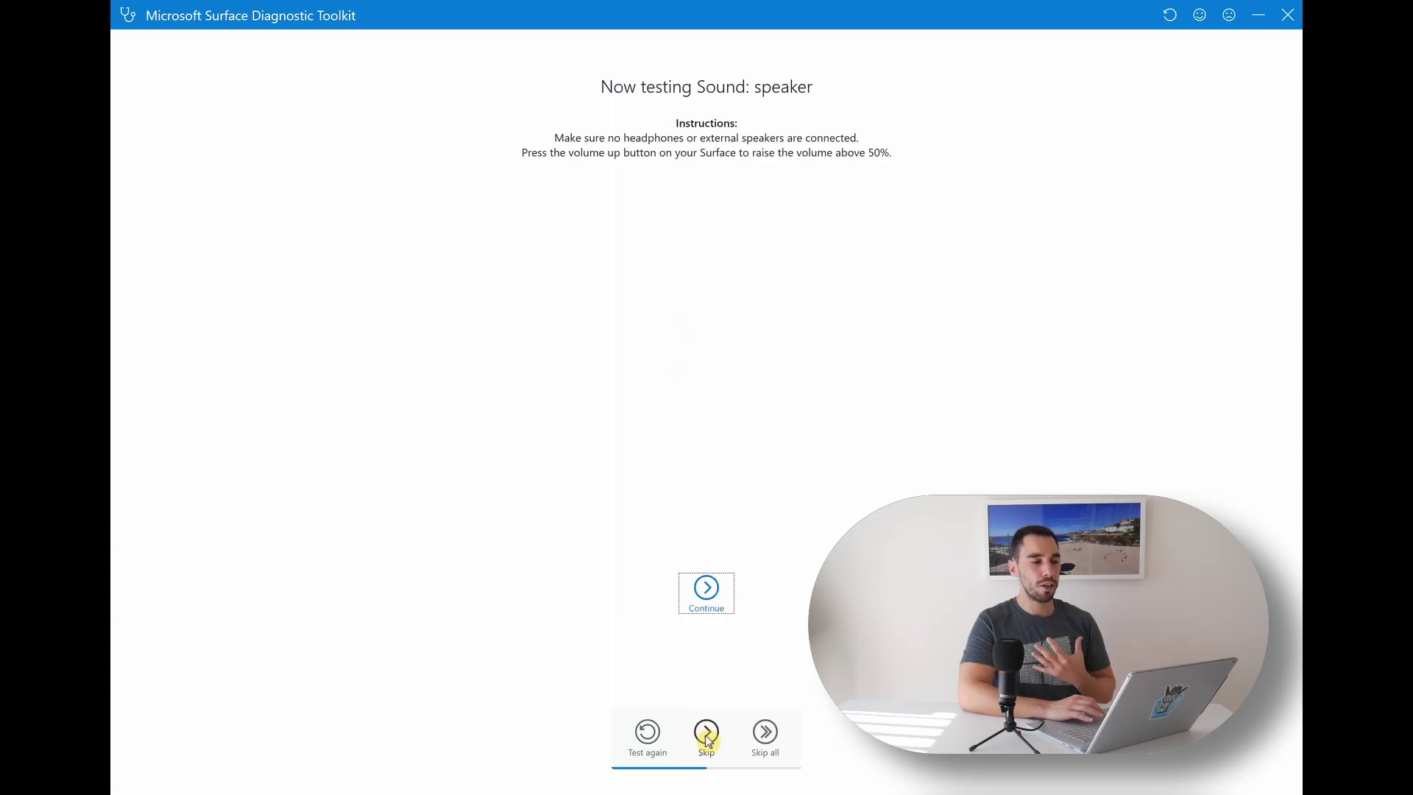
left_click(708, 739)
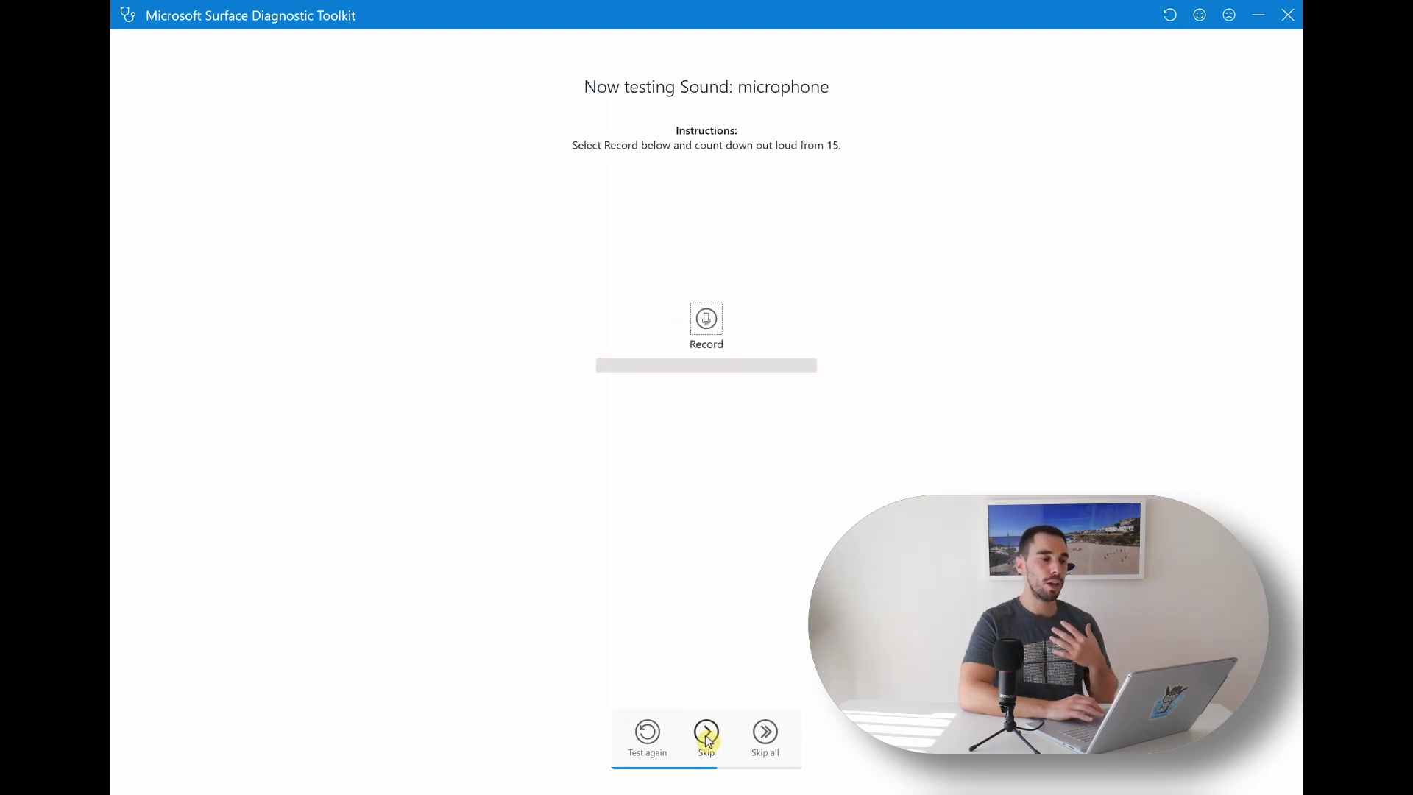
left_click(708, 739)
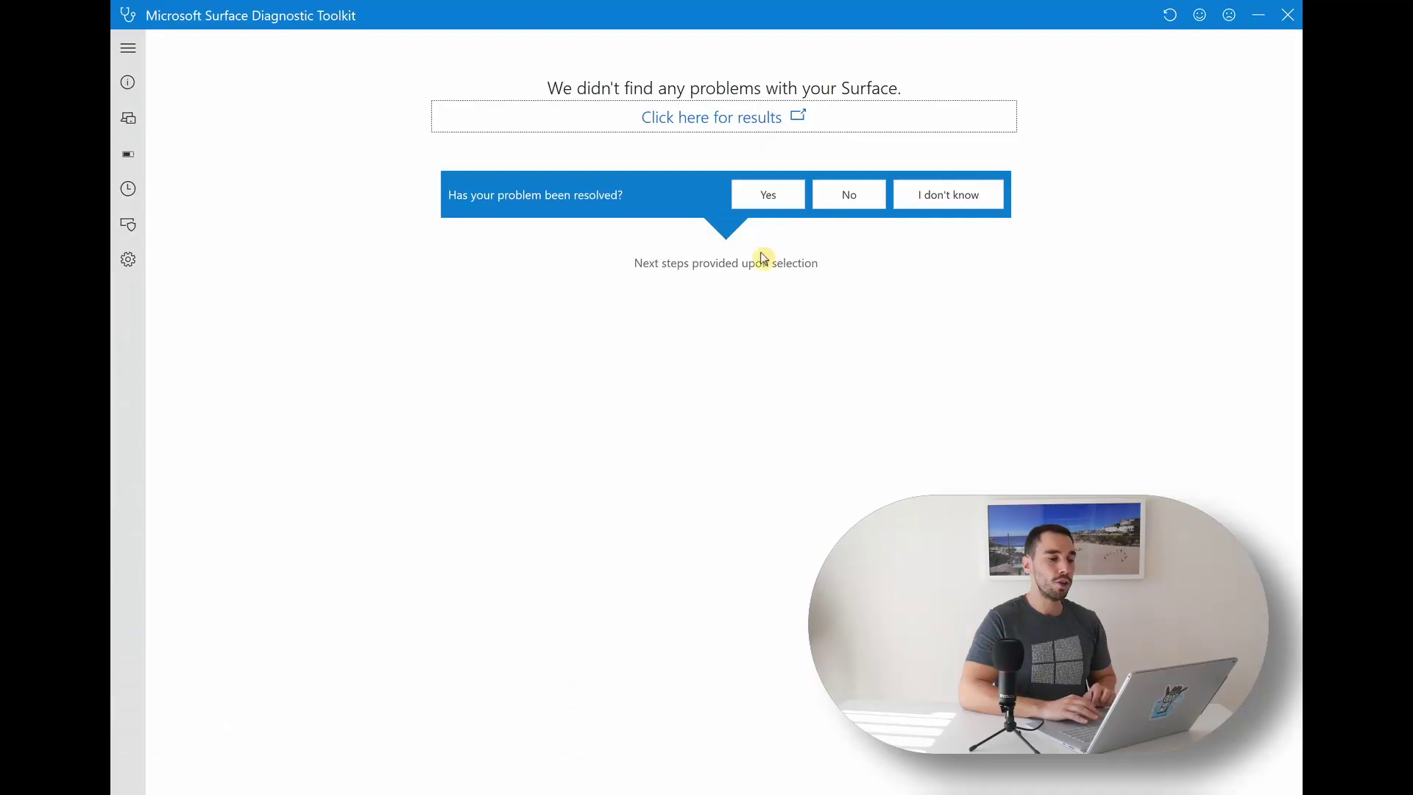
left_click(719, 120)
scroll(599, 366, "down", 3)
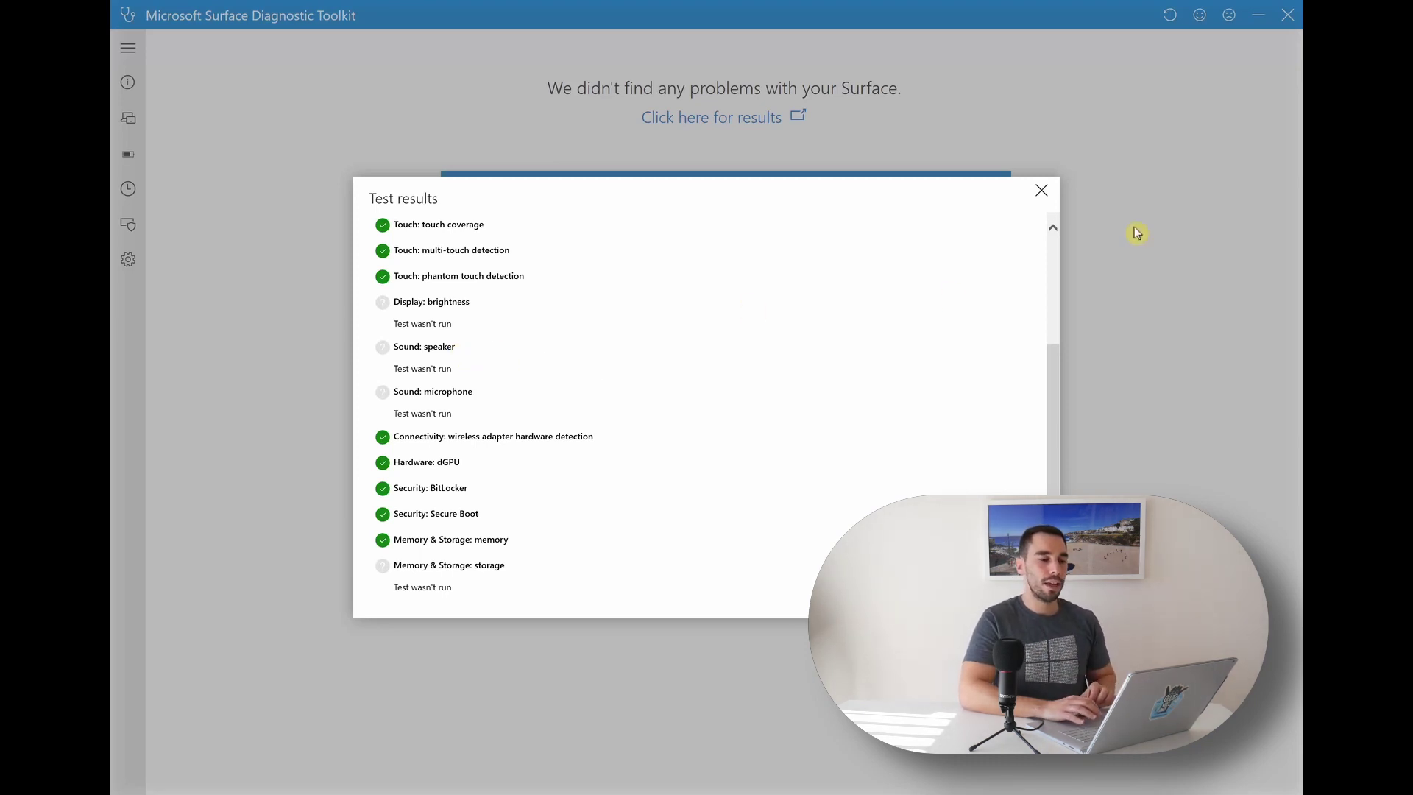
left_click(1042, 191)
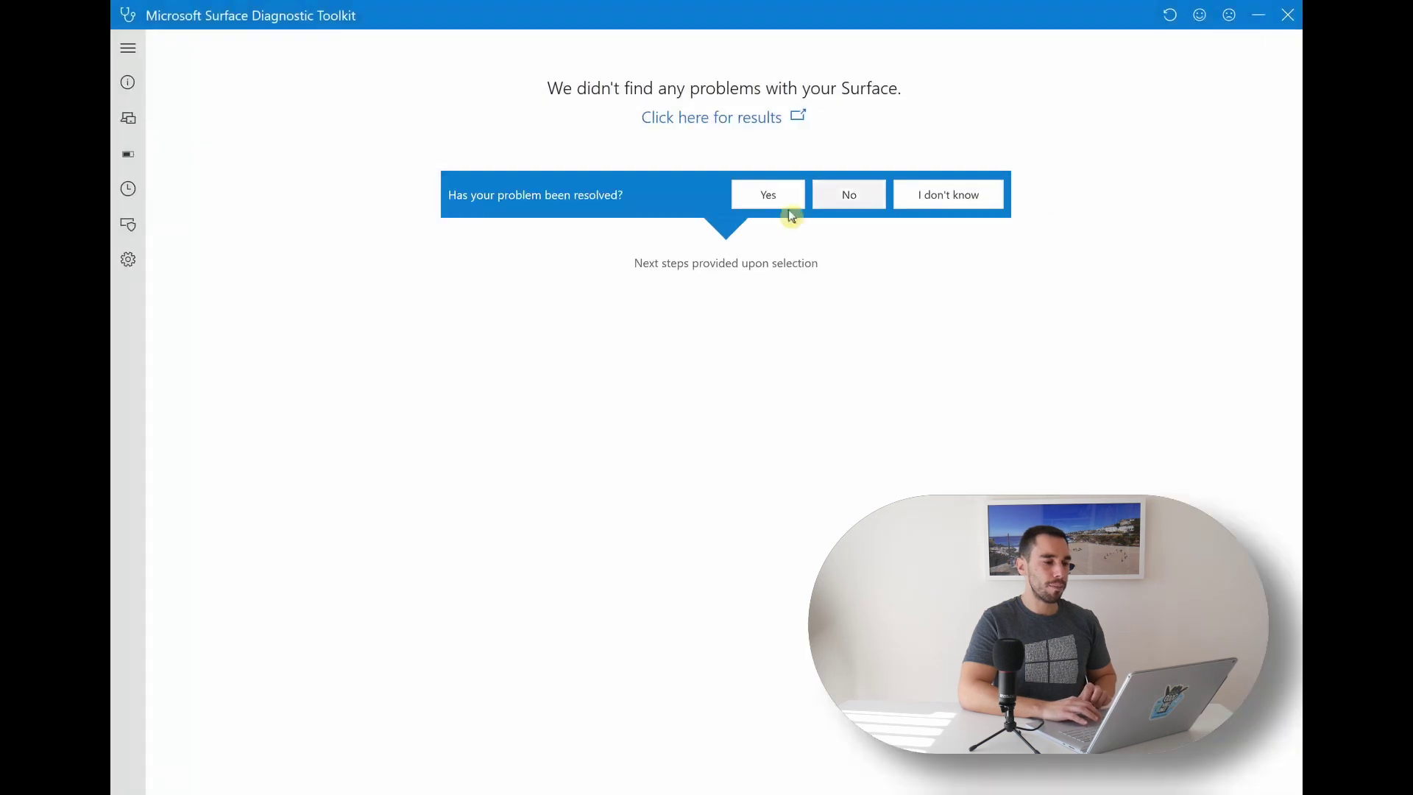